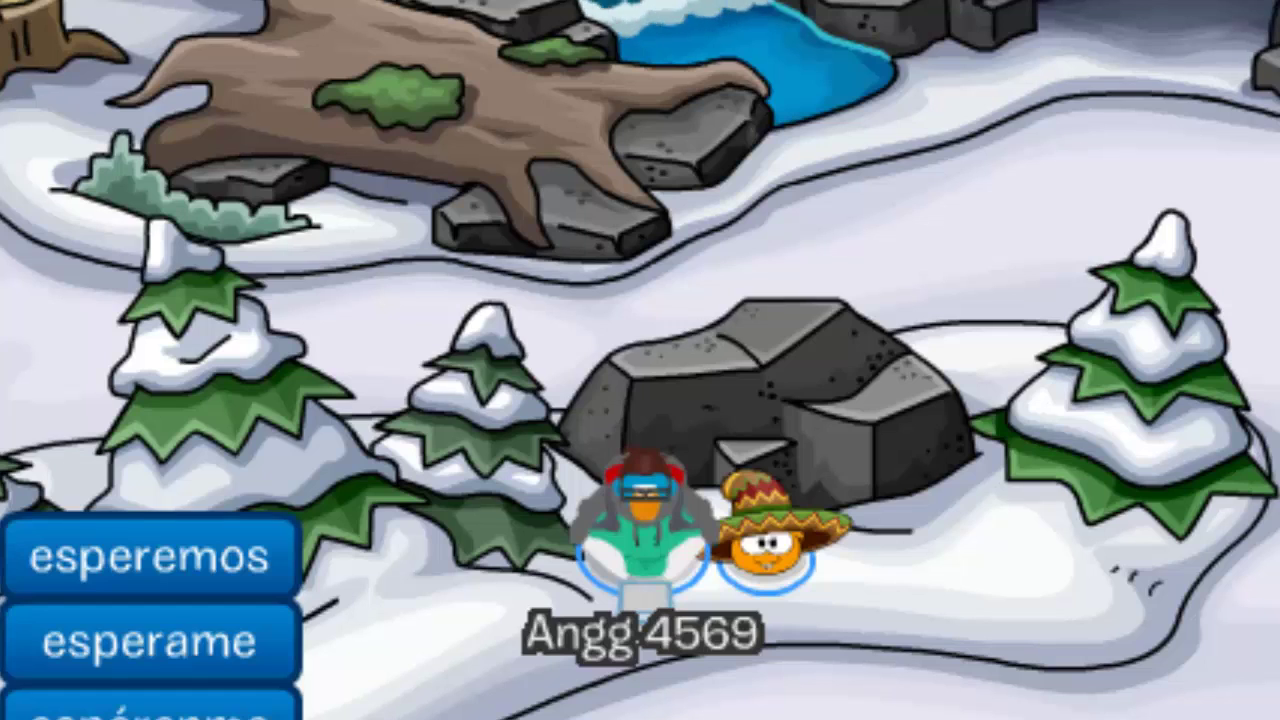
# - Send the chat message "esperen" in the game, checking the Audio Recorder Plus window before entering "puedes"
pyautogui.press('Return')
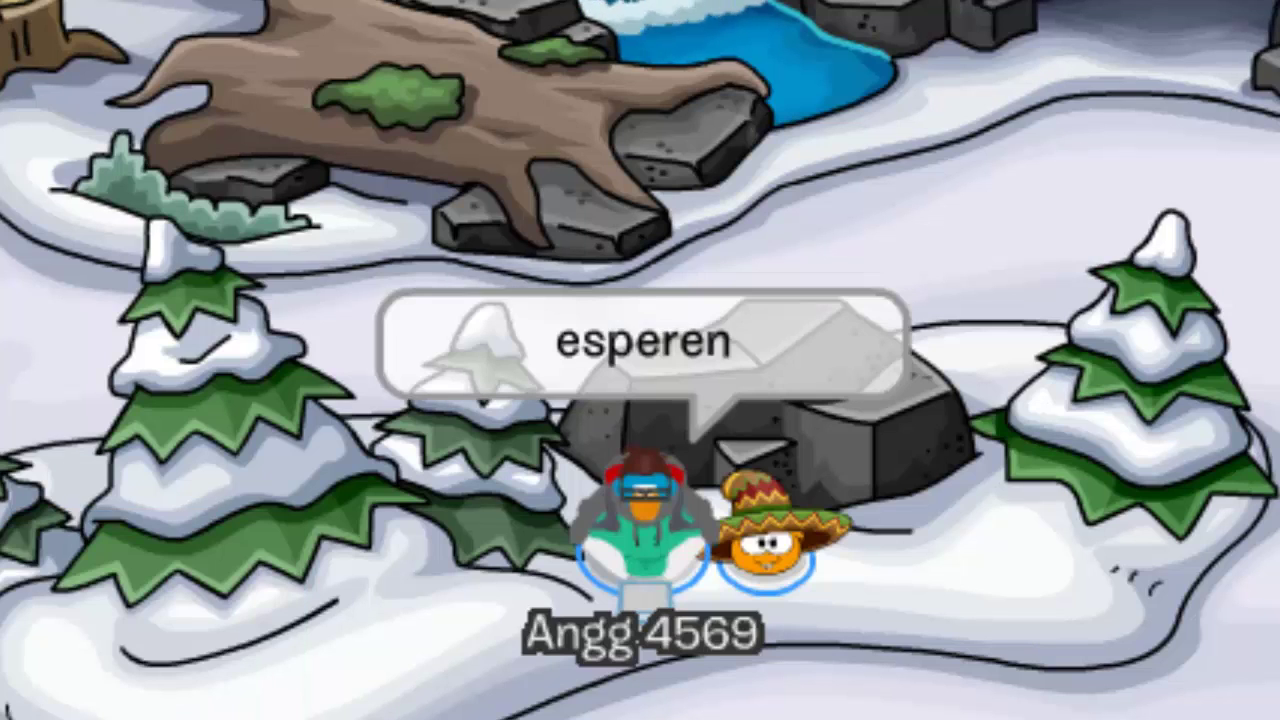
pyautogui.hotkey('alt', 'Tab')
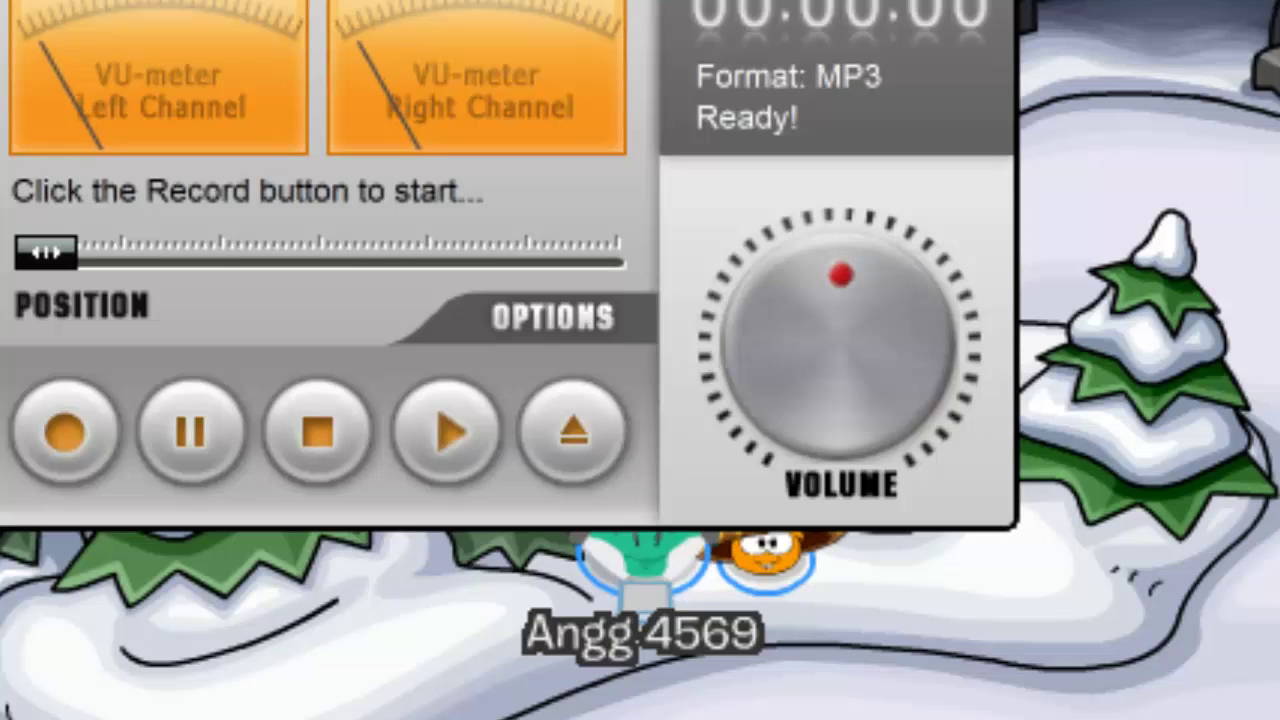
pyautogui.hotkey('alt', 'Tab')
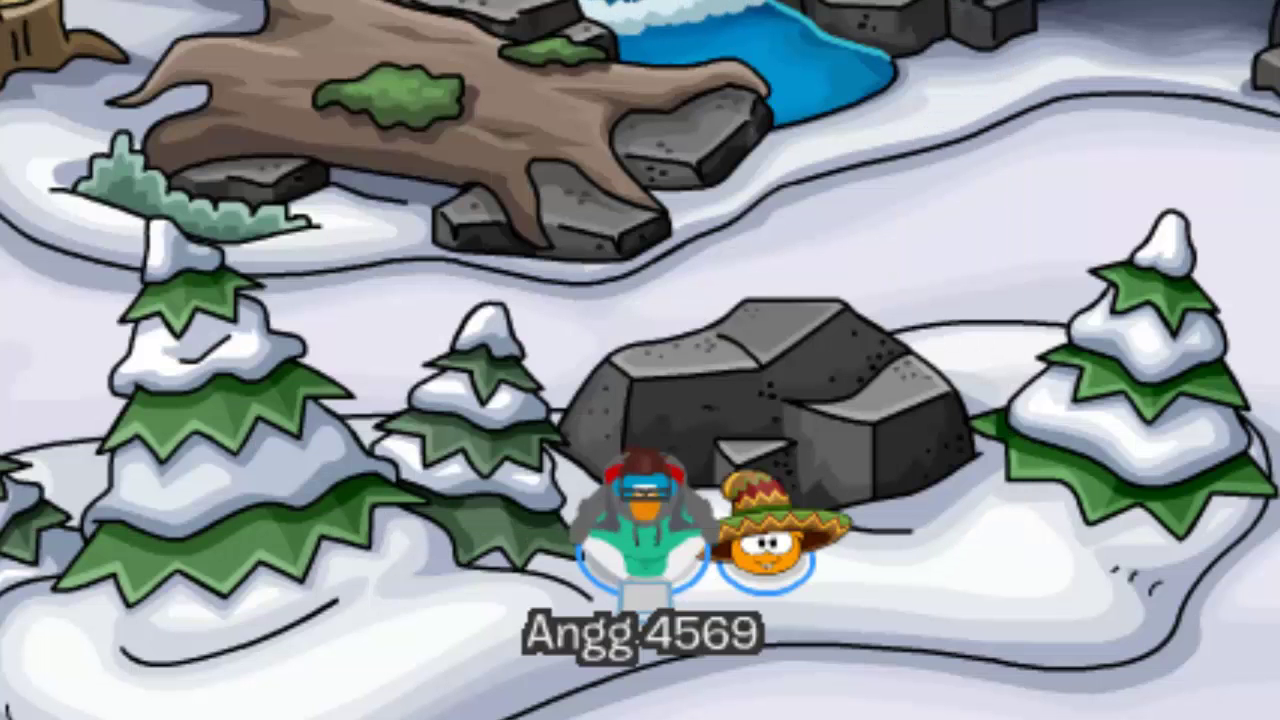
pyautogui.hotkey('alt', 'Tab')
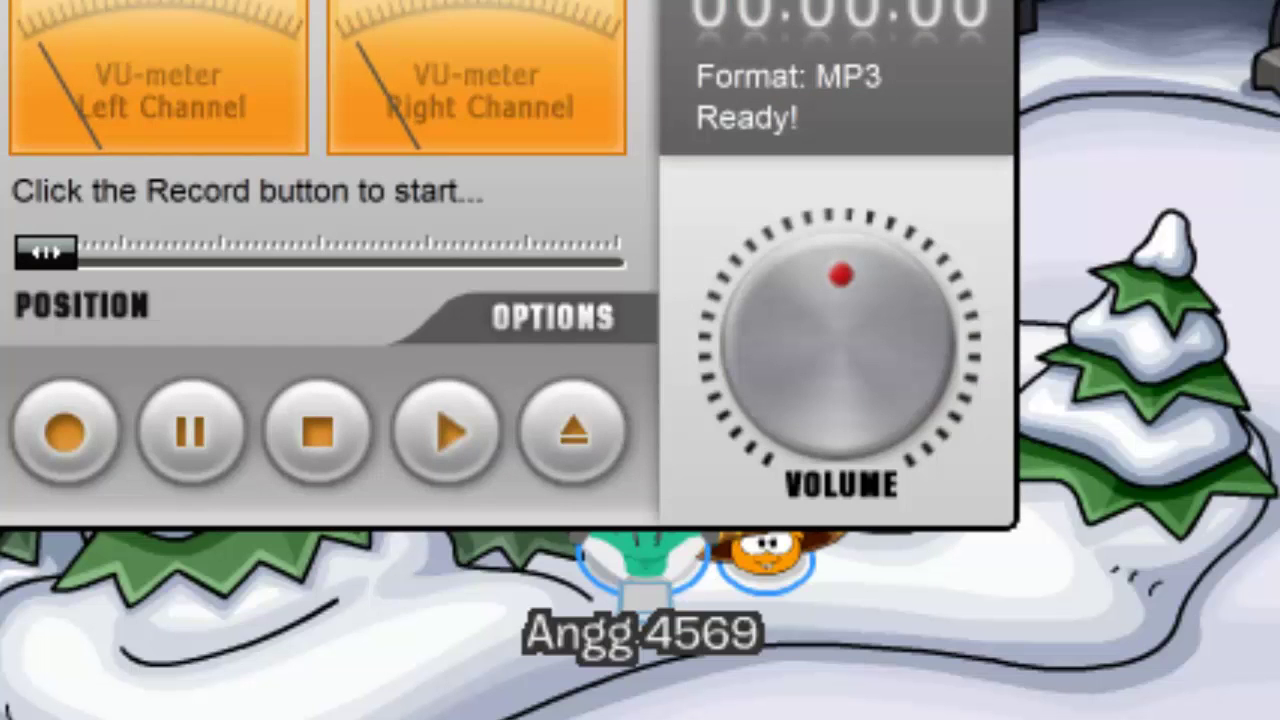
pyautogui.hotkey('alt', 'Tab')
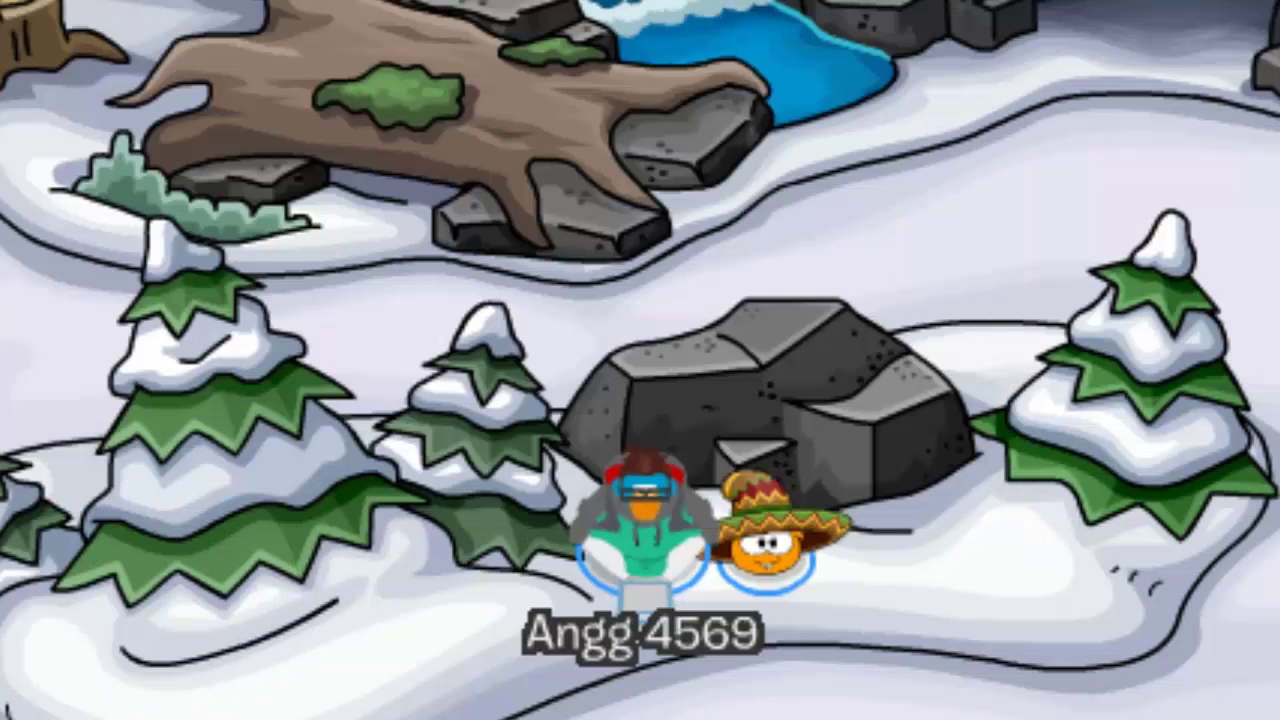
pyautogui.write('puedes')
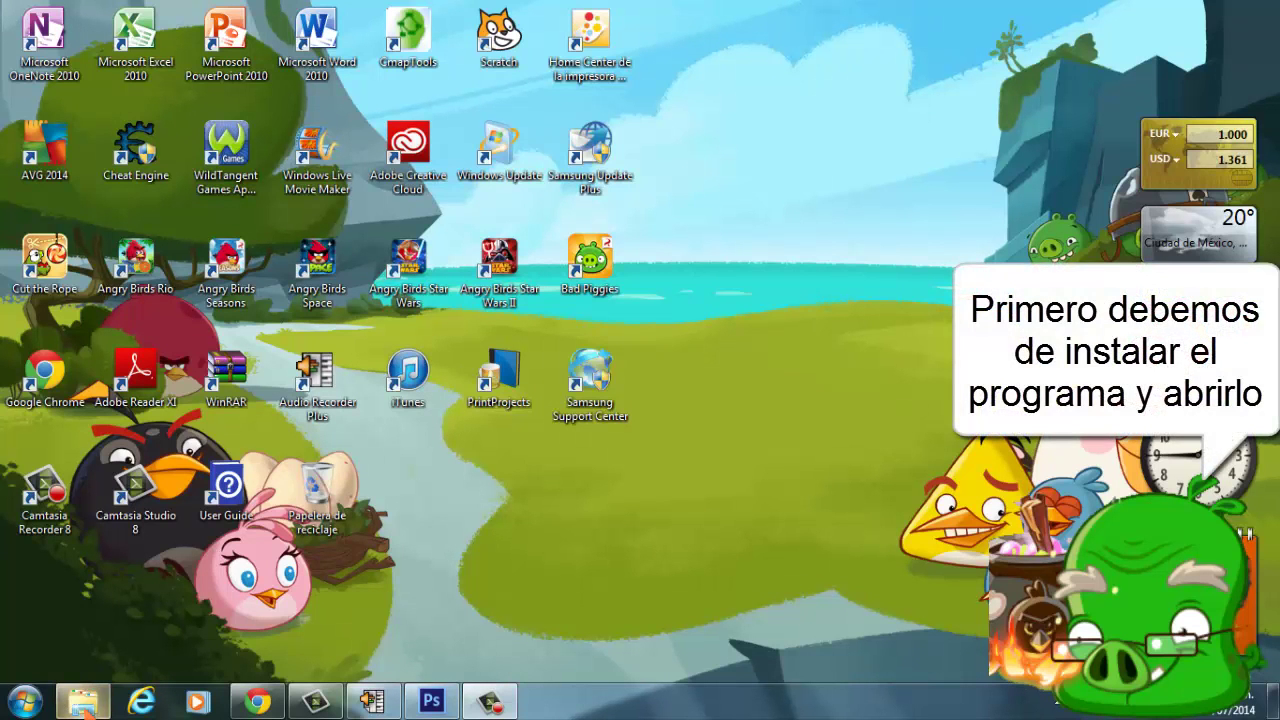
# - Open the Música library in Windows Explorer and shift its window slightly on the desktop
pyautogui.click(84, 703)
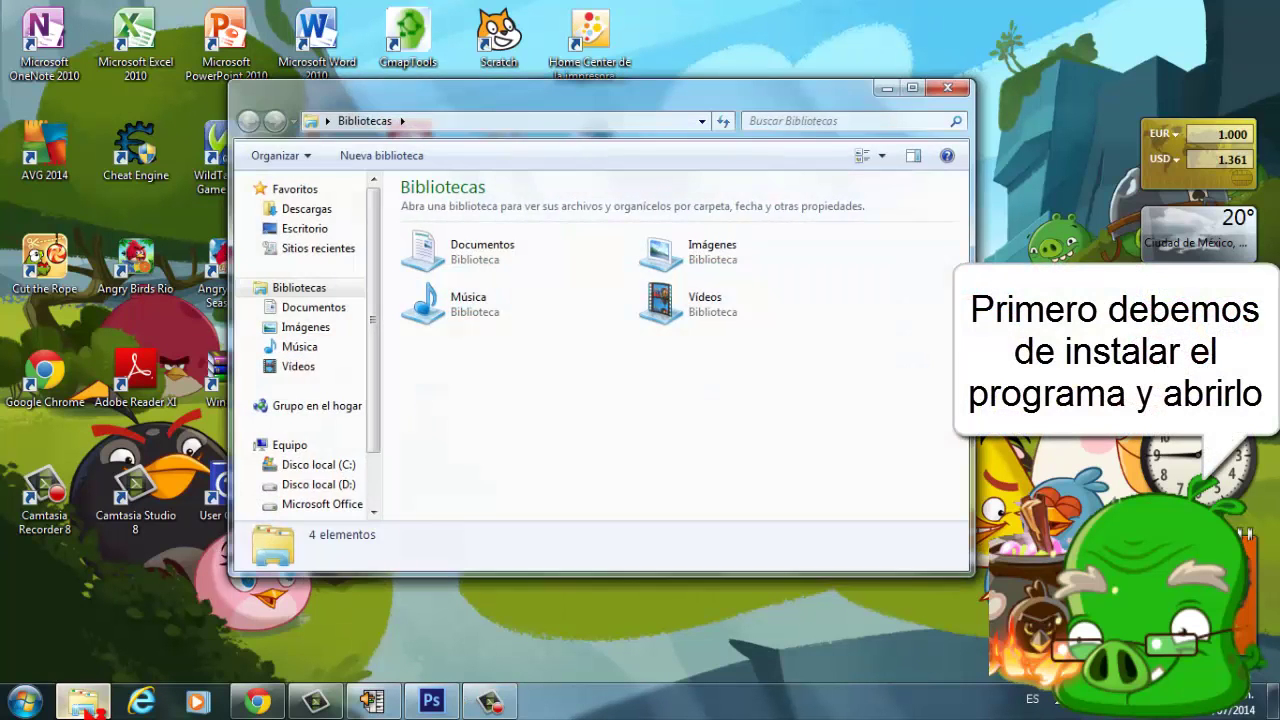
pyautogui.click(335, 350)
pyautogui.moveTo(543, 94); pyautogui.dragTo(580, 106)
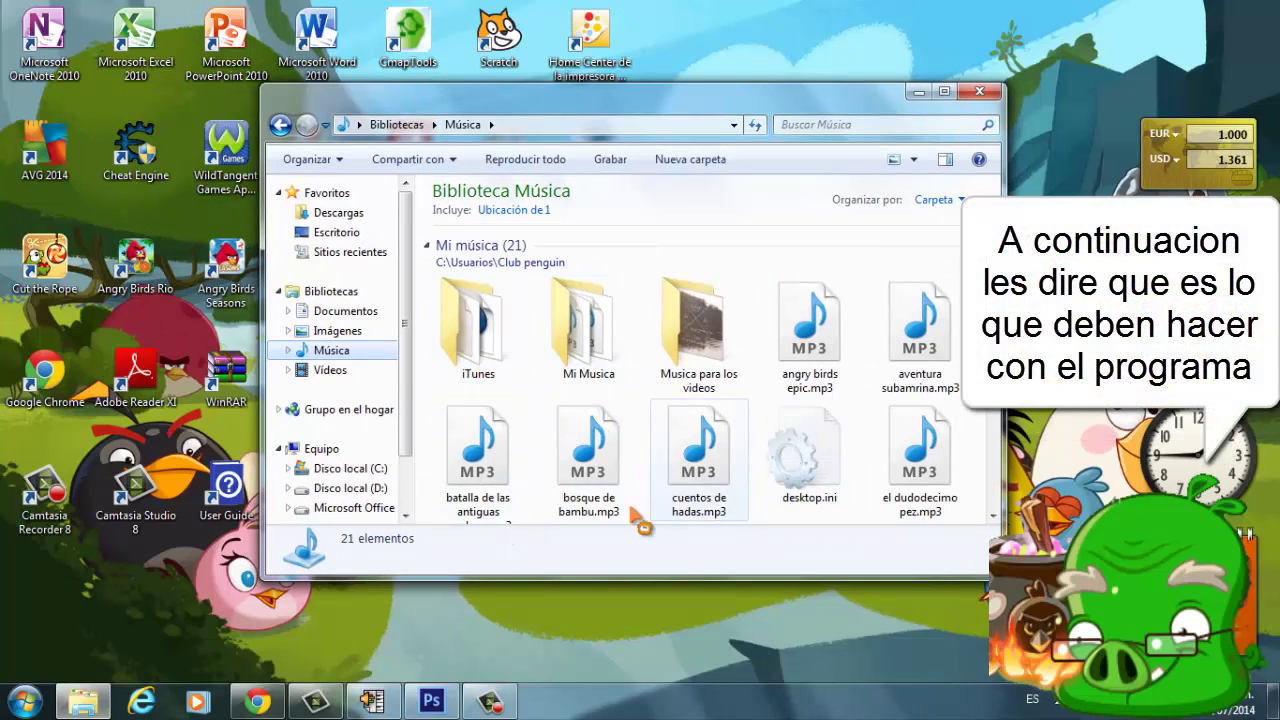
# - Switch to Audio Recorder Plus, reposition its window slightly and open its settings
pyautogui.click(398, 710)
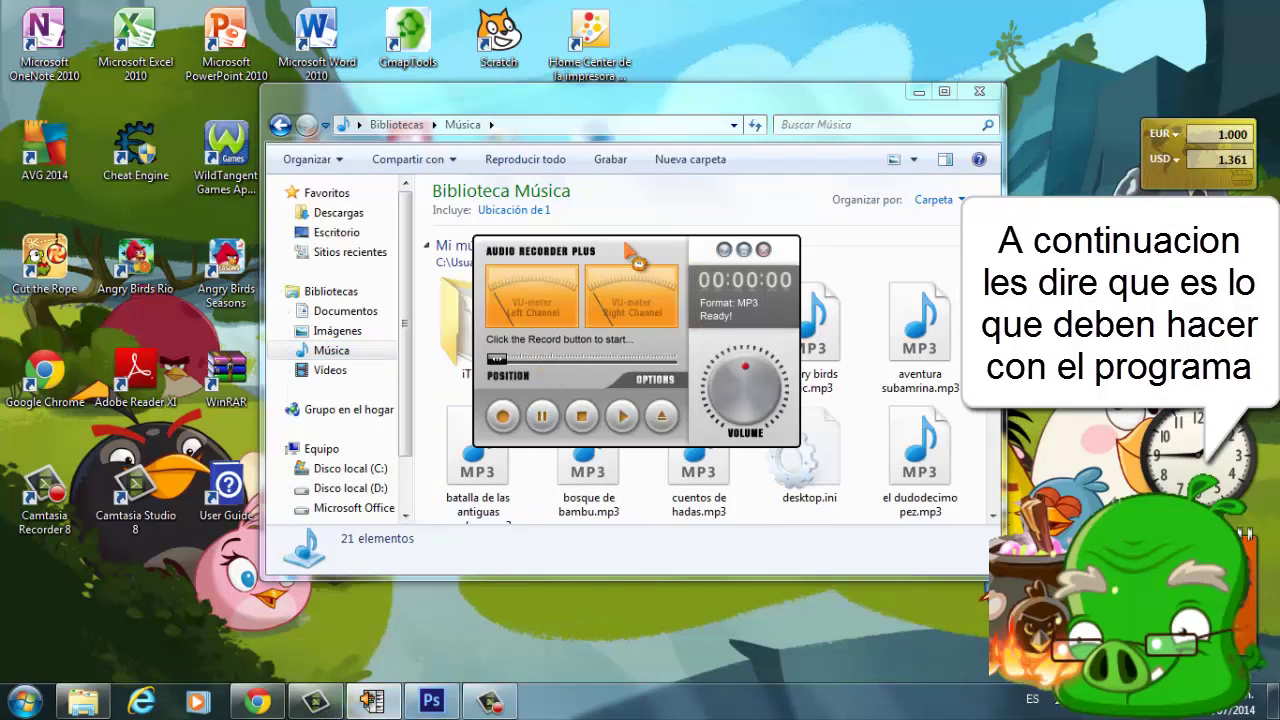
pyautogui.moveTo(633, 258); pyautogui.dragTo(688, 261)
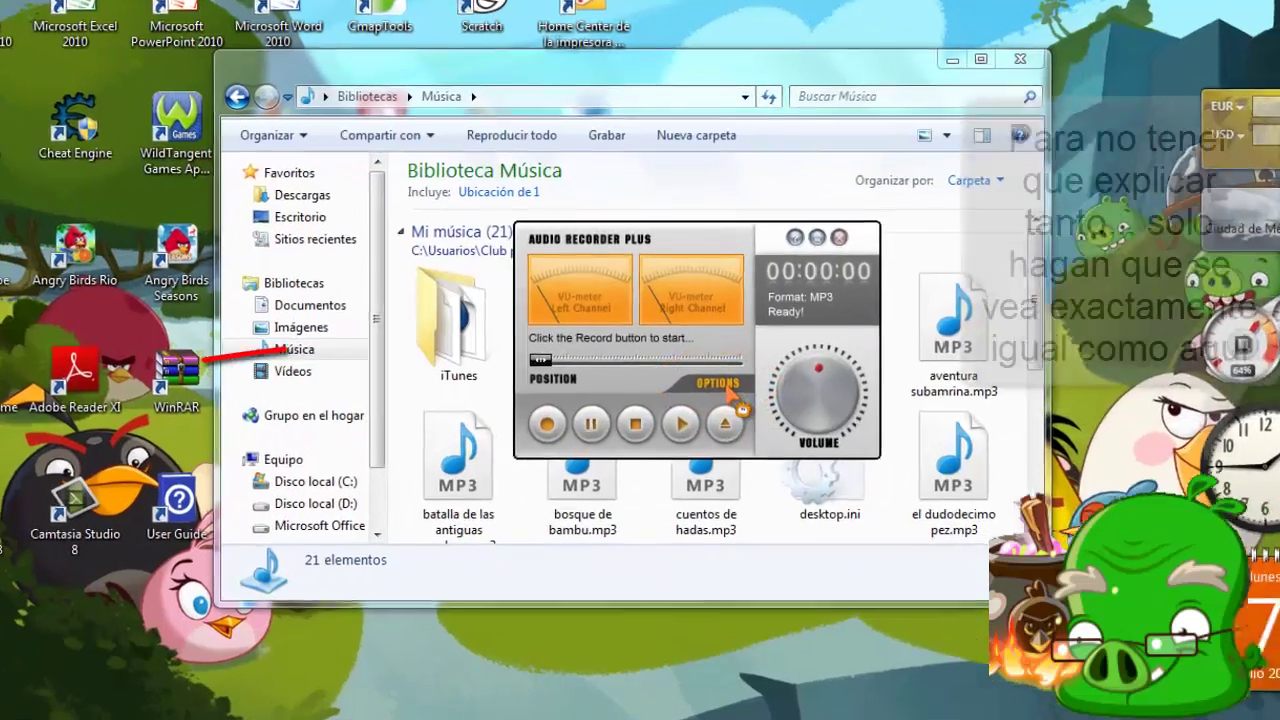
pyautogui.click(729, 392)
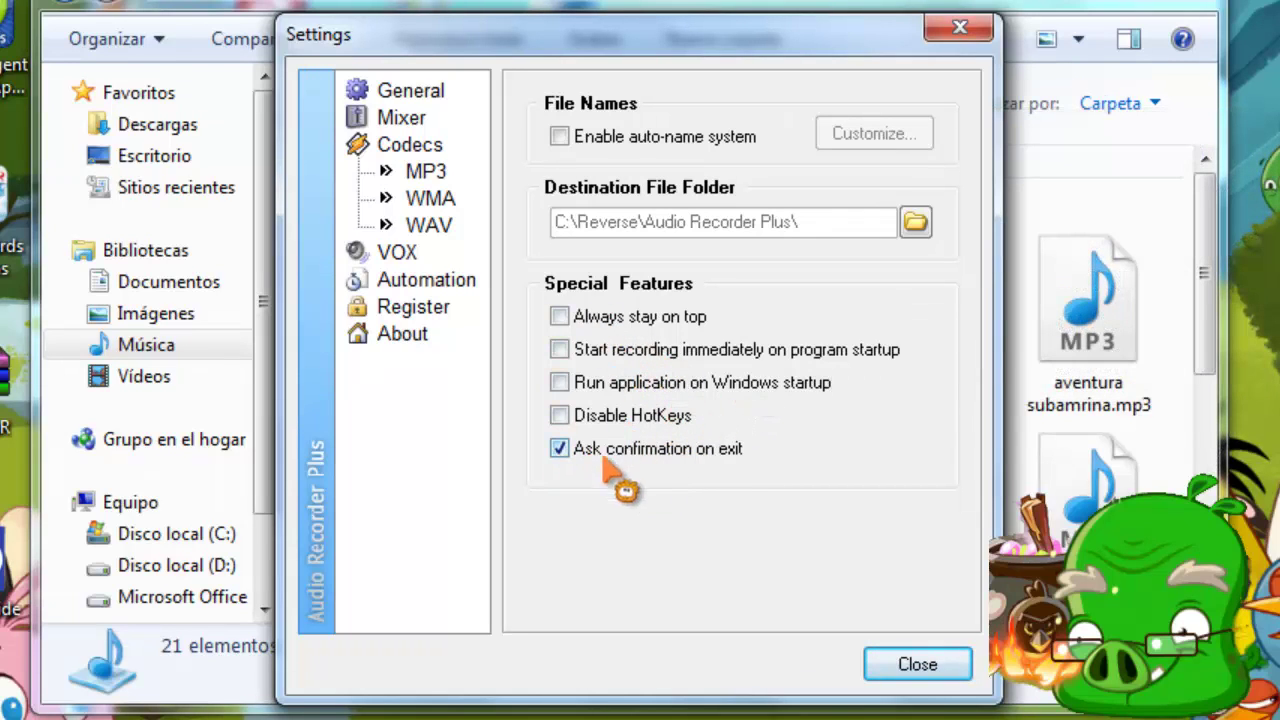
# - In the mixer settings, use Controlador primario de sonido for playback, Stereo Mix (Realtek High Definition Audio) for recording and Volumen general as source
pyautogui.click(405, 118)
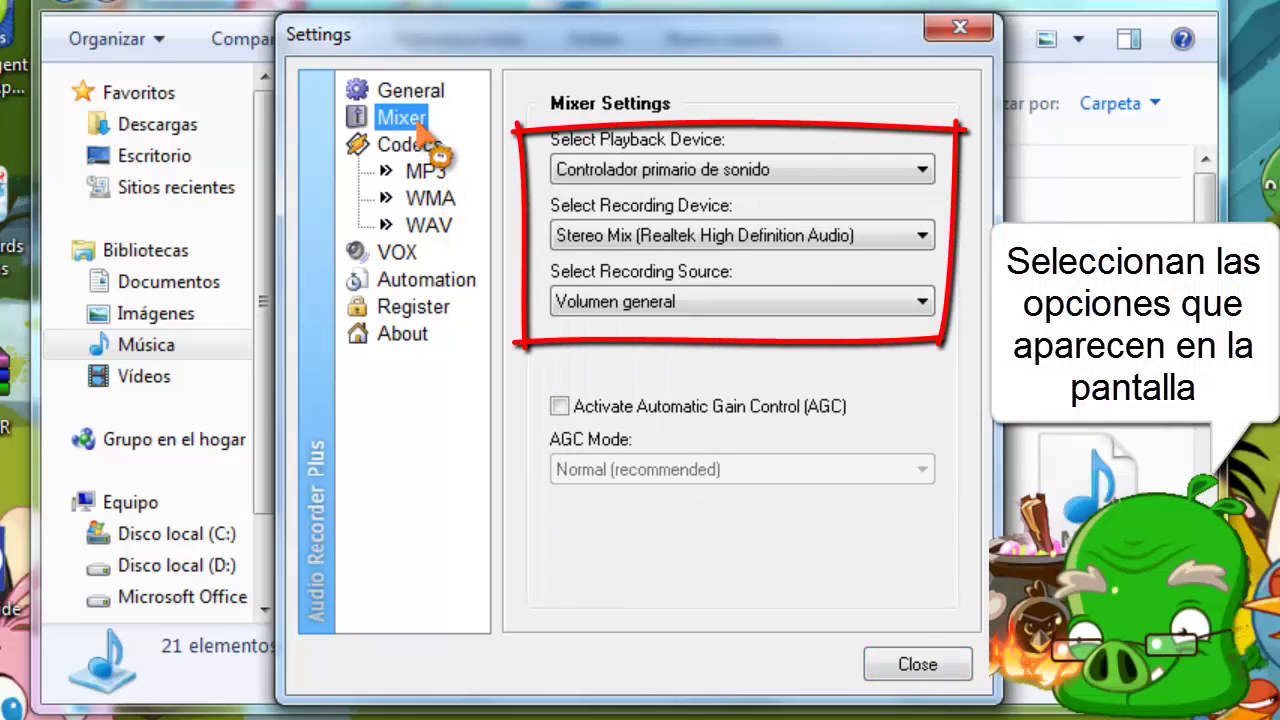
pyautogui.click(616, 171)
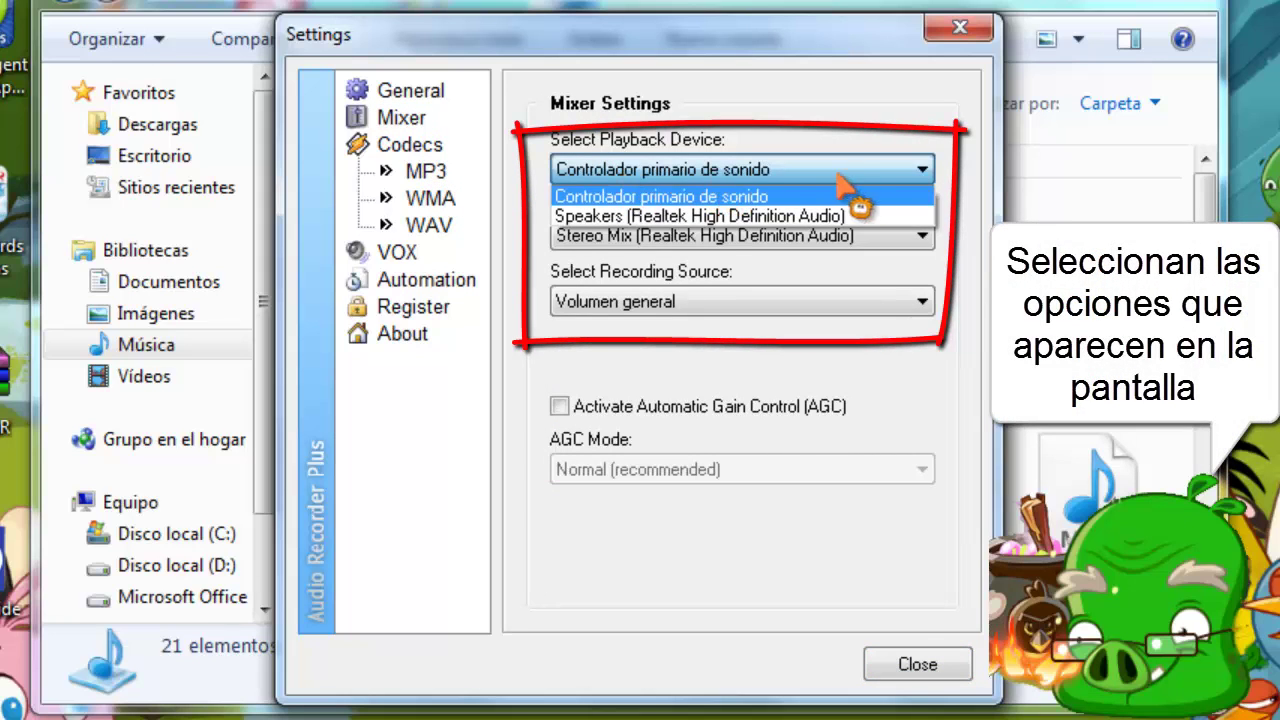
pyautogui.click(903, 167)
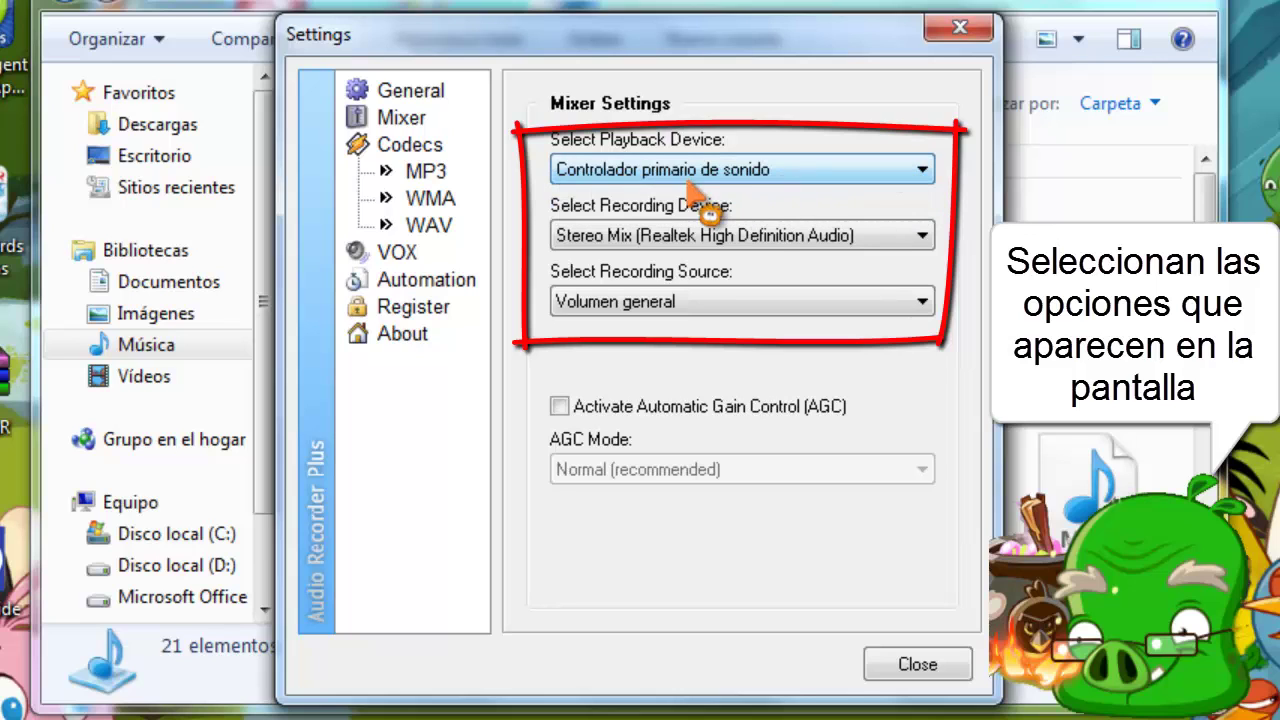
pyautogui.click(787, 248)
pyautogui.click(820, 243)
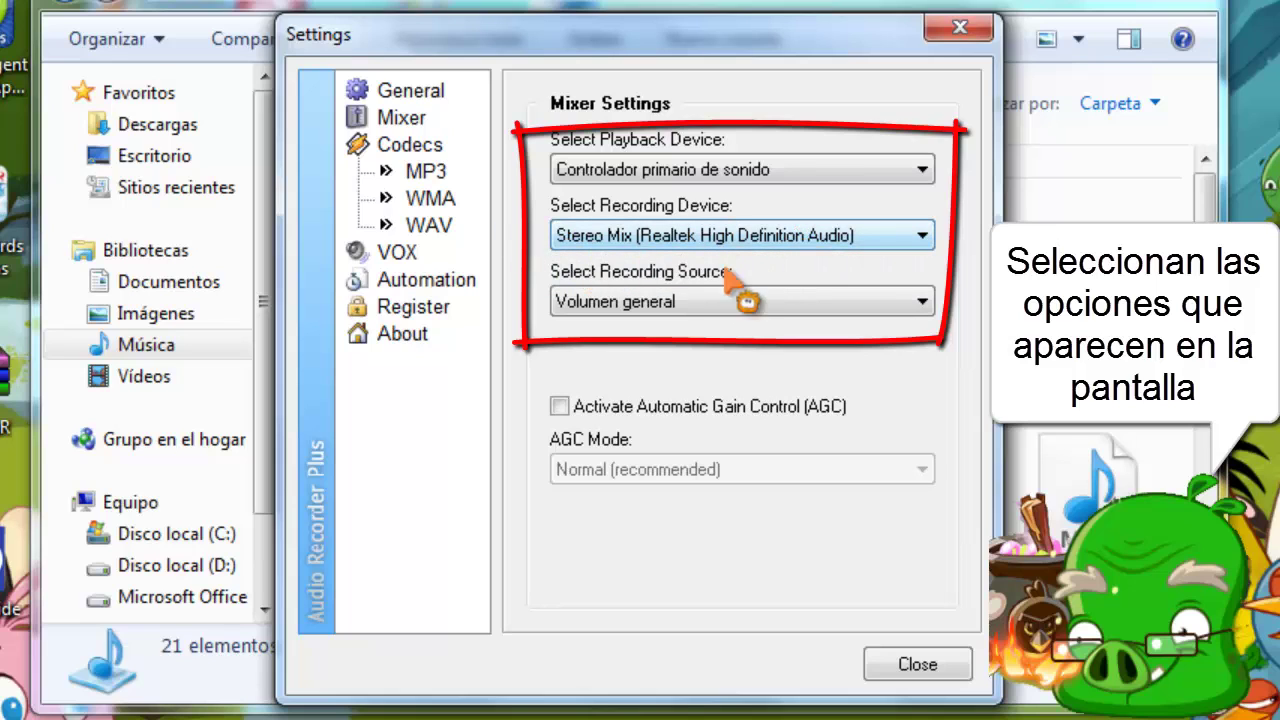
pyautogui.click(703, 306)
pyautogui.click(714, 330)
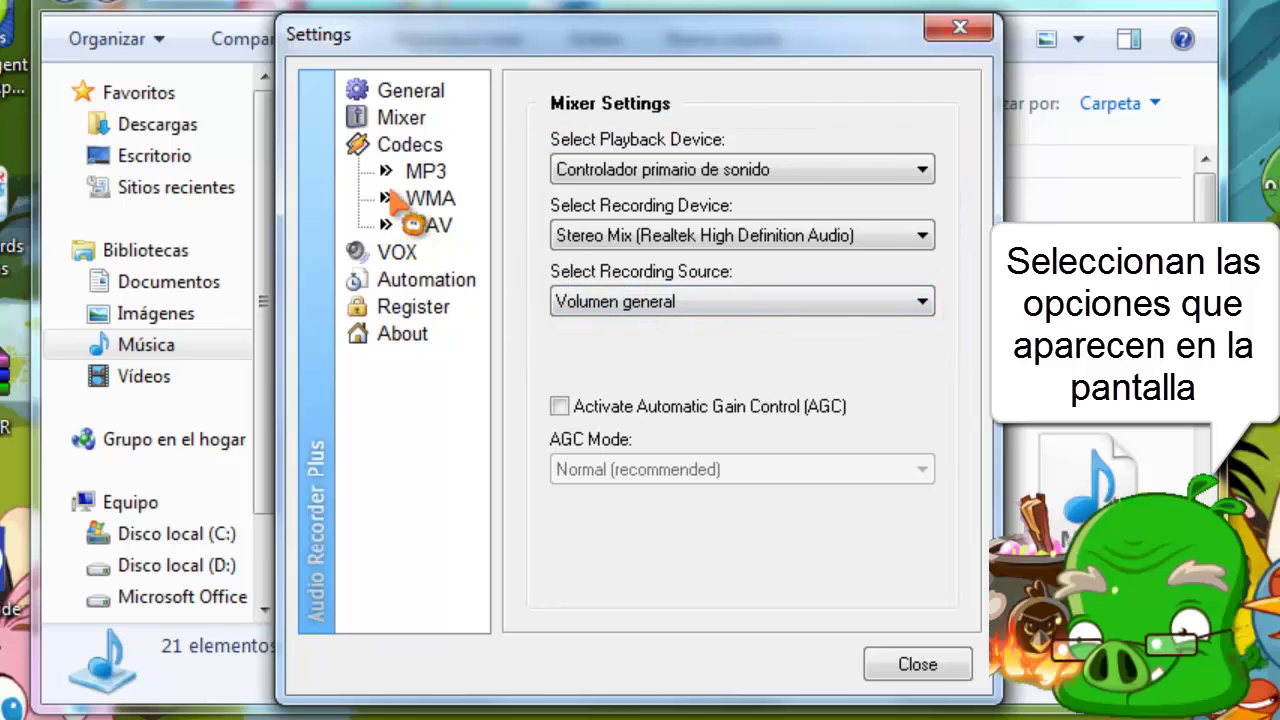
# - Use the MPEG Layer3 codec with a 48000 sample rate, Stereo mode, Constant Bitrate encoding and a bitrate of 320
pyautogui.click(443, 175)
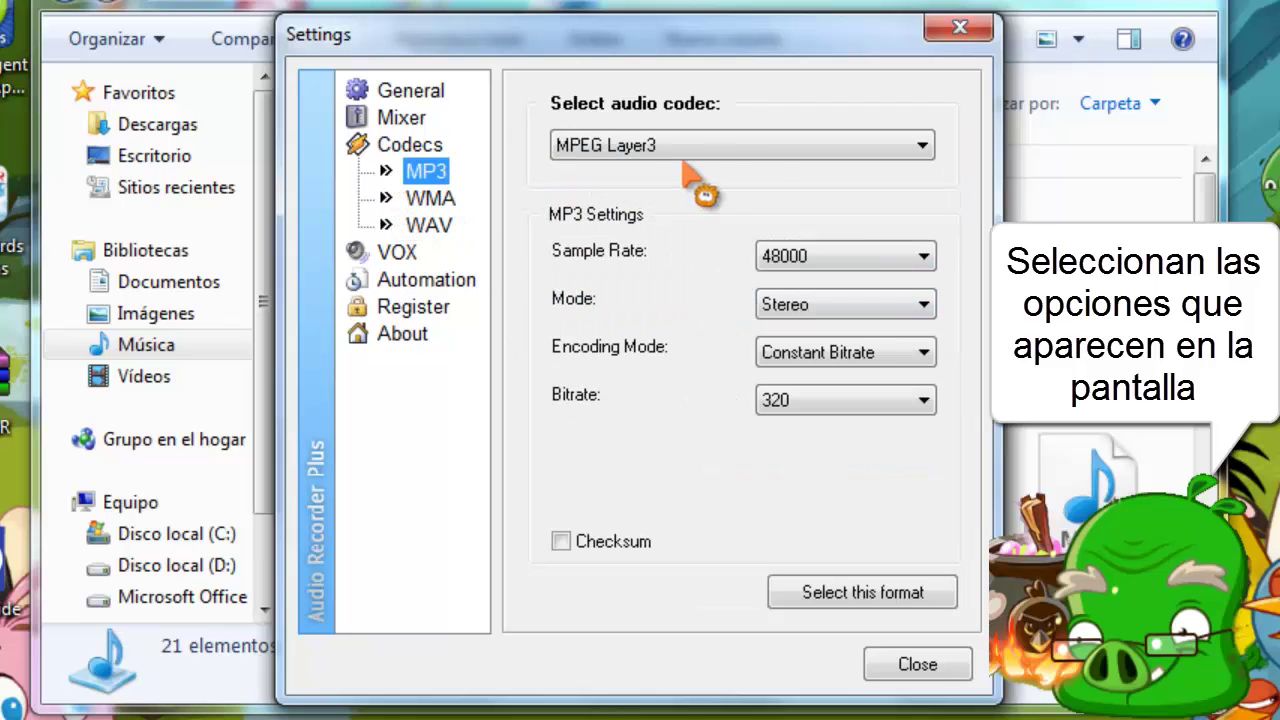
pyautogui.click(751, 145)
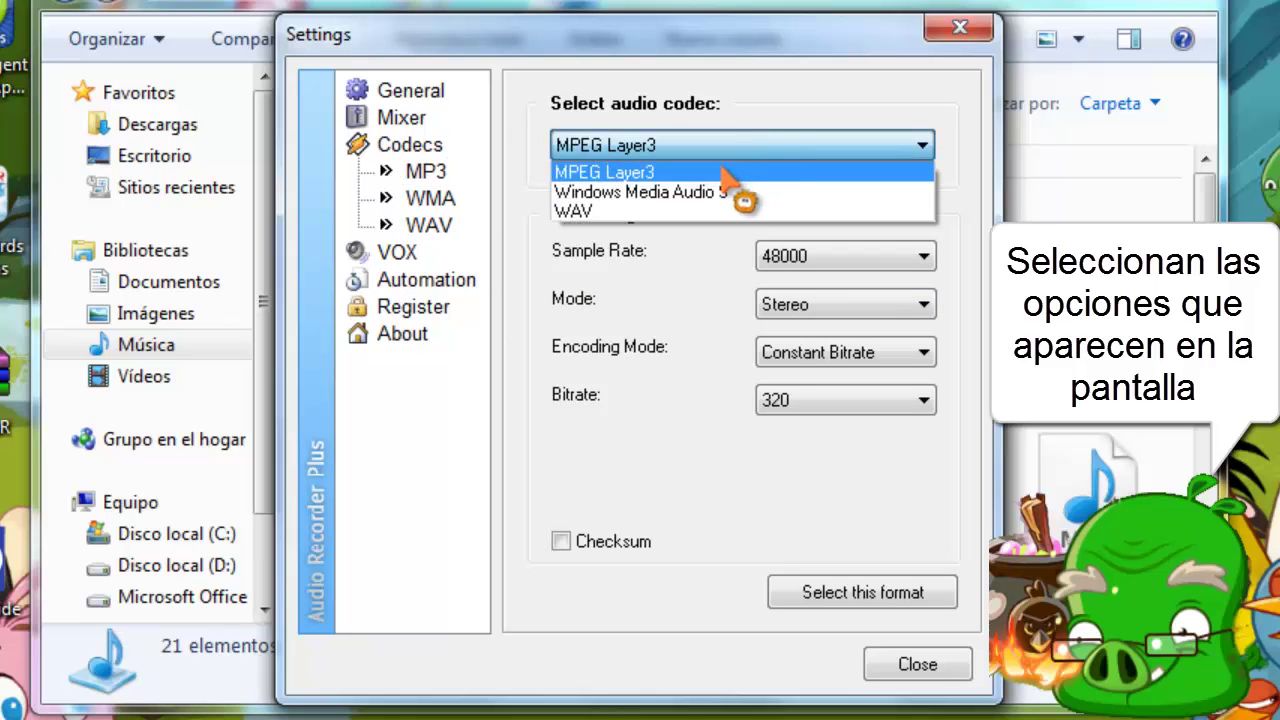
pyautogui.click(735, 148)
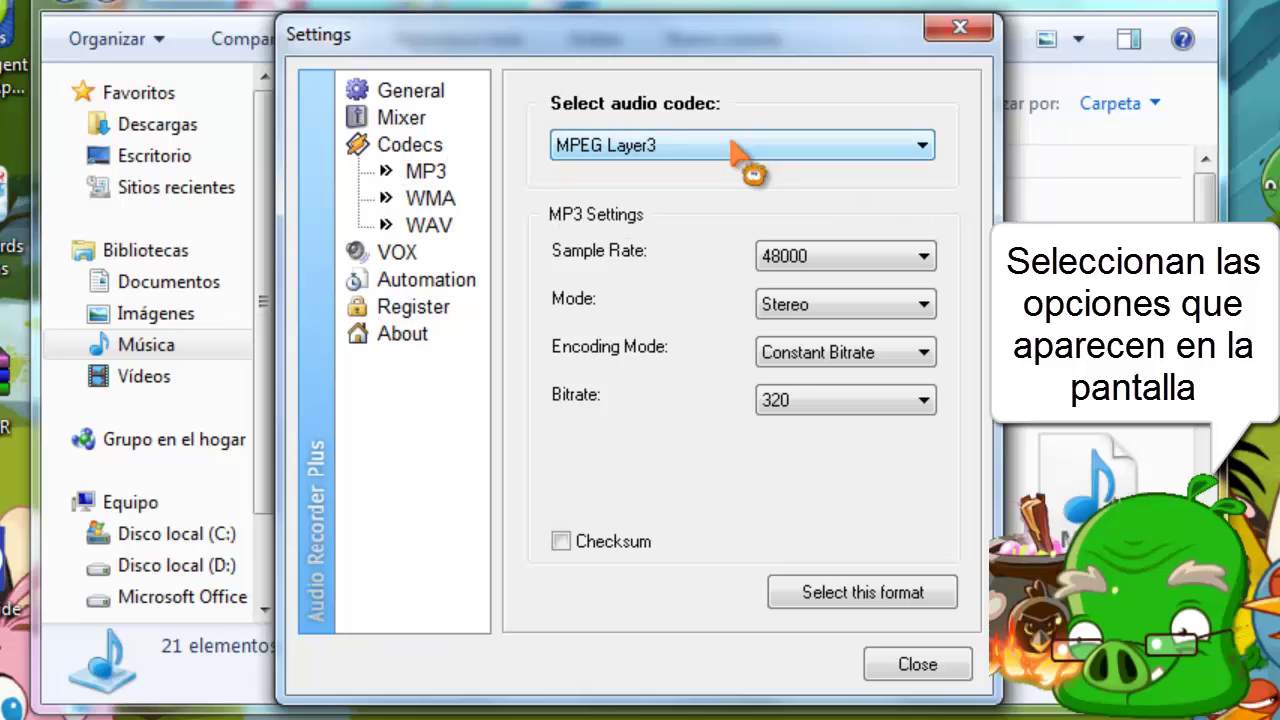
pyautogui.click(918, 262)
pyautogui.click(920, 260)
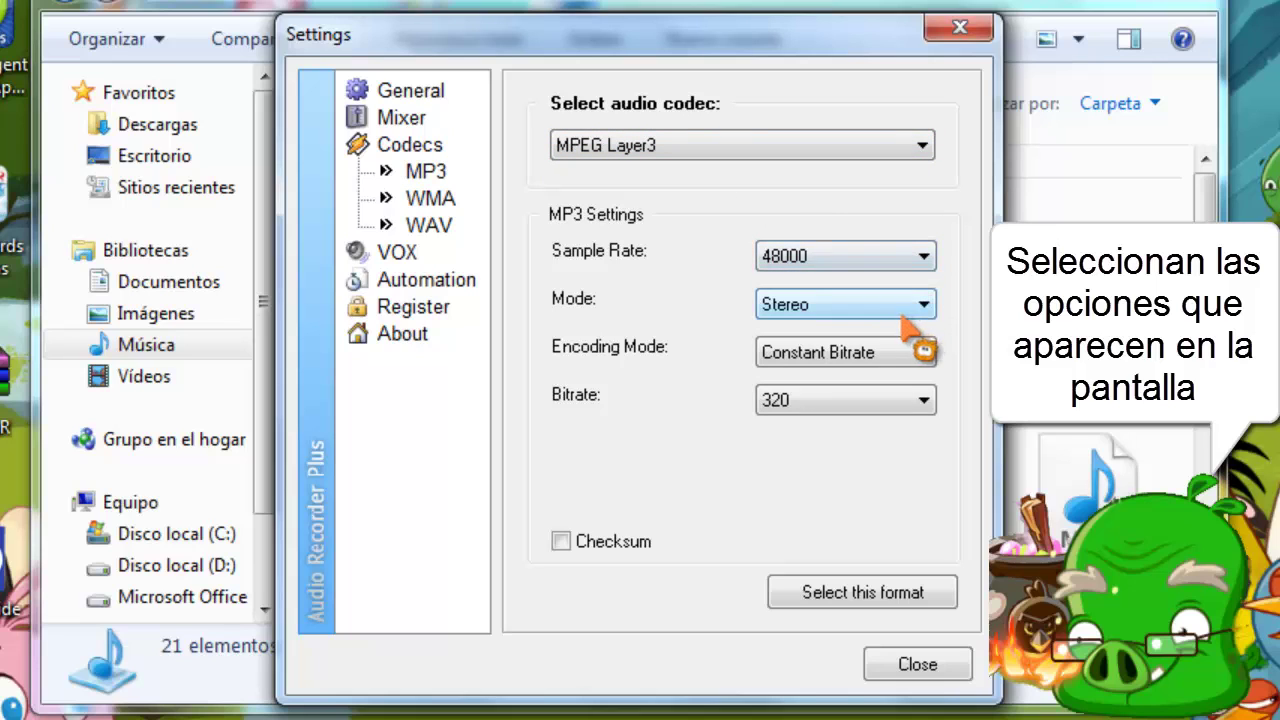
pyautogui.click(912, 316)
pyautogui.click(918, 330)
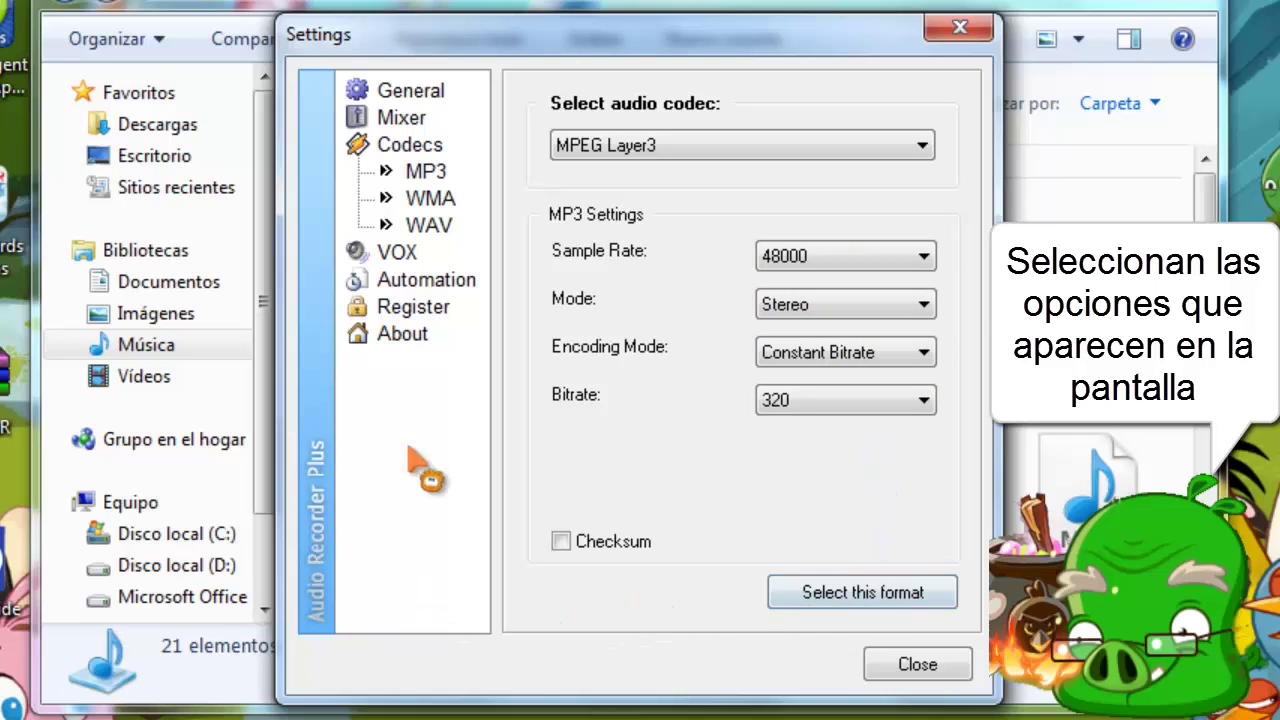
# - Review the WMA, WAV and VOX settings and close the settings dialog
pyautogui.click(437, 202)
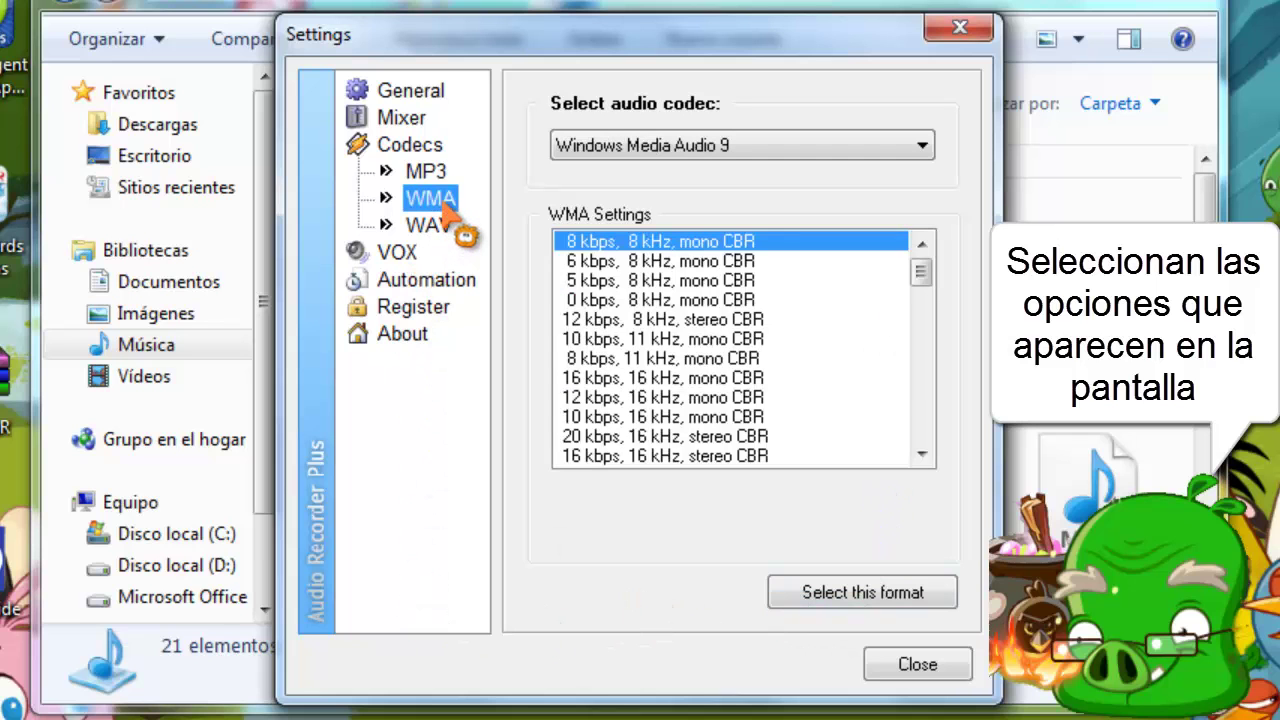
pyautogui.click(432, 222)
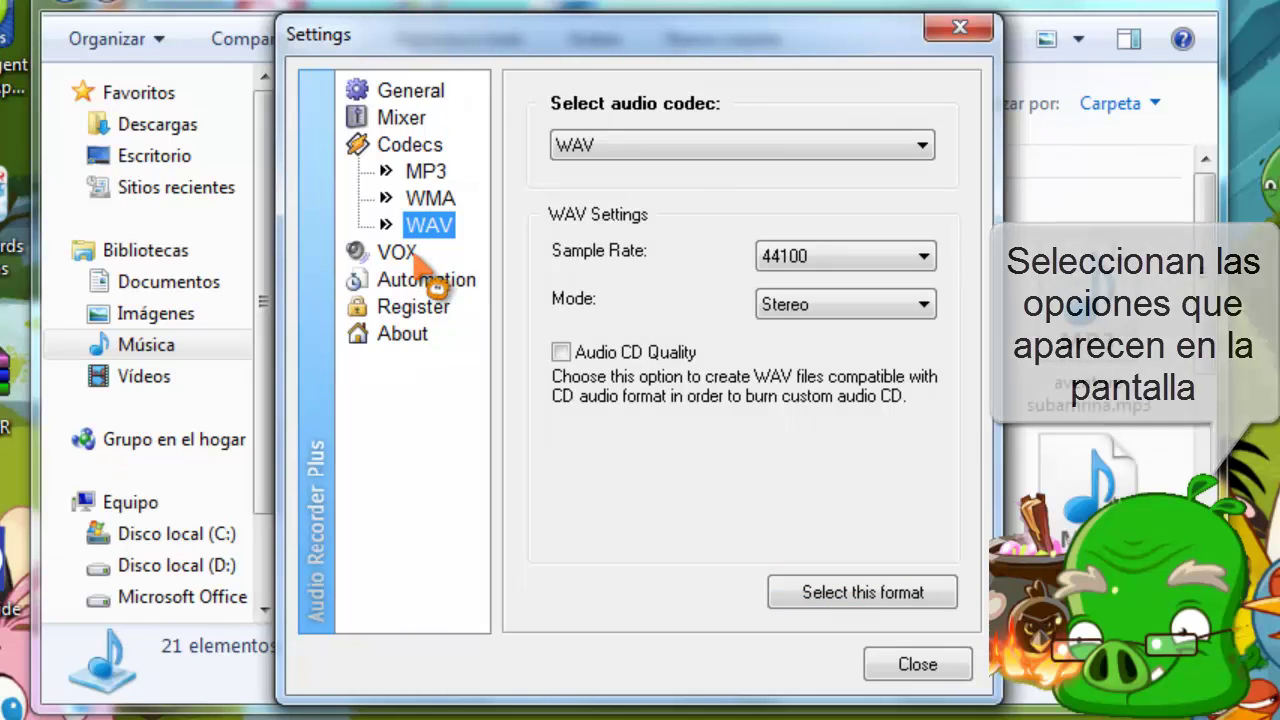
pyautogui.click(402, 254)
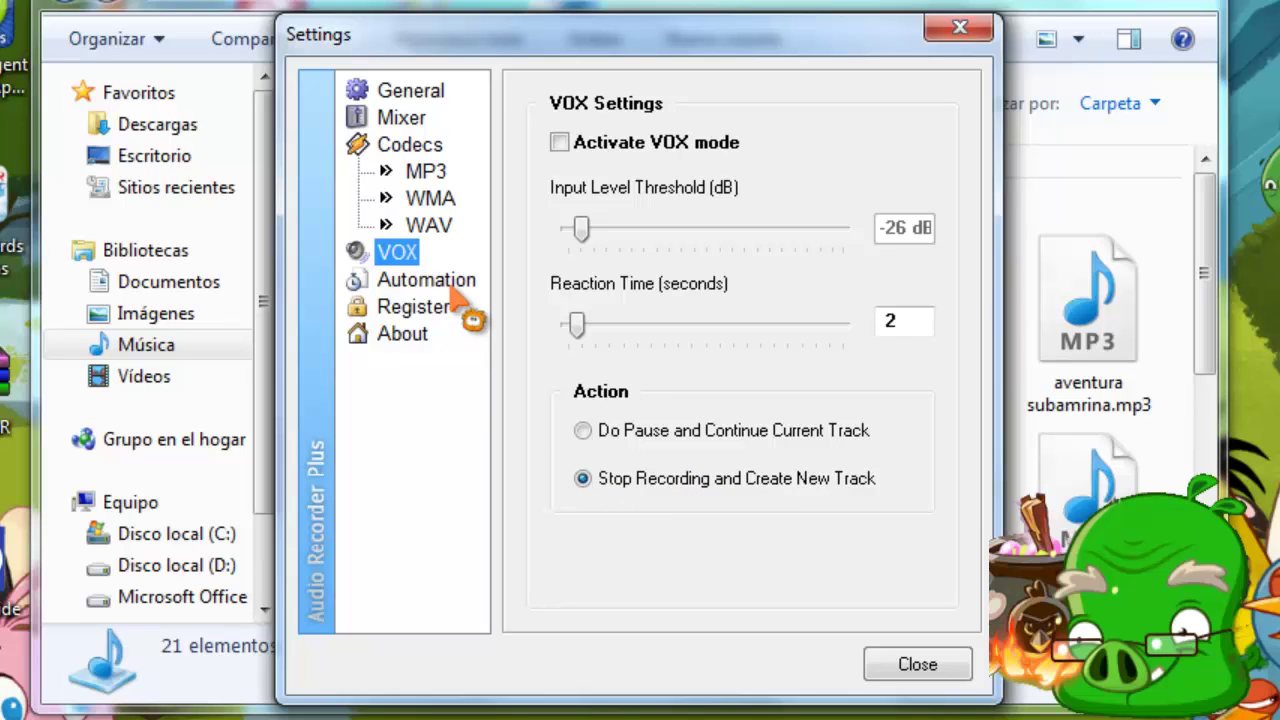
pyautogui.click(915, 664)
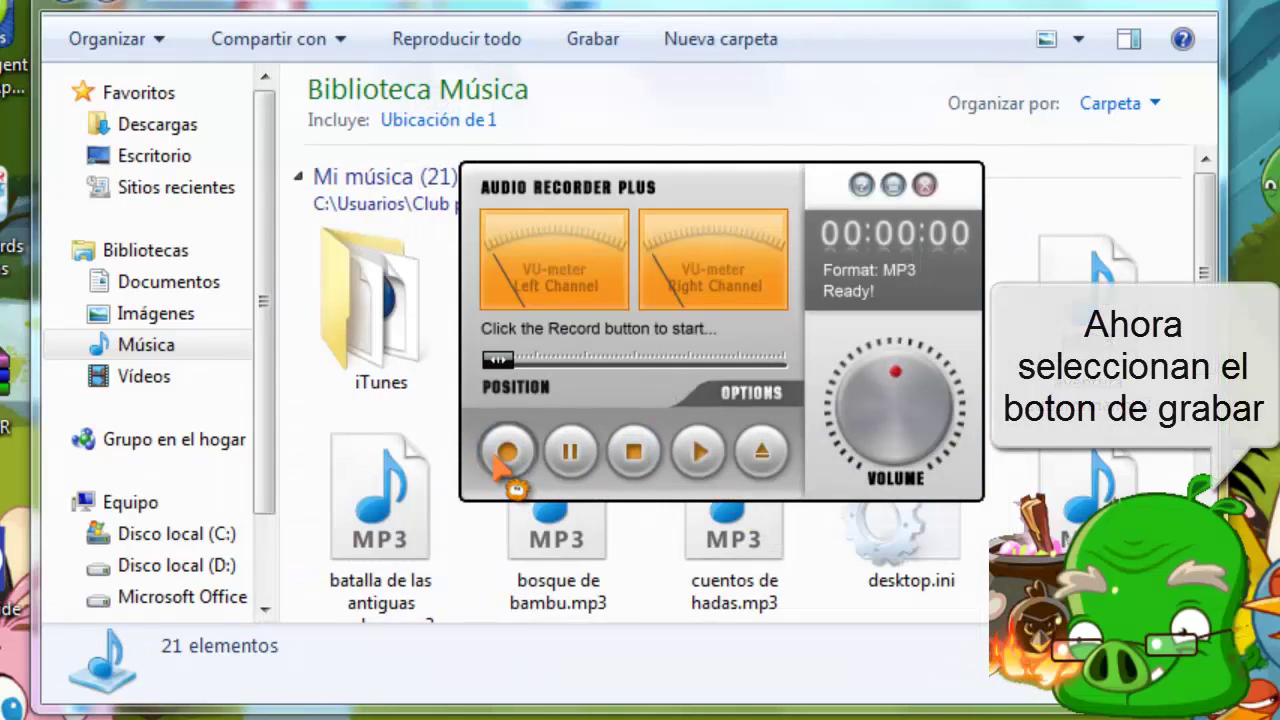
# - Start a new recording saved in the Música folder as an MP3 file named prueba
pyautogui.click(505, 455)
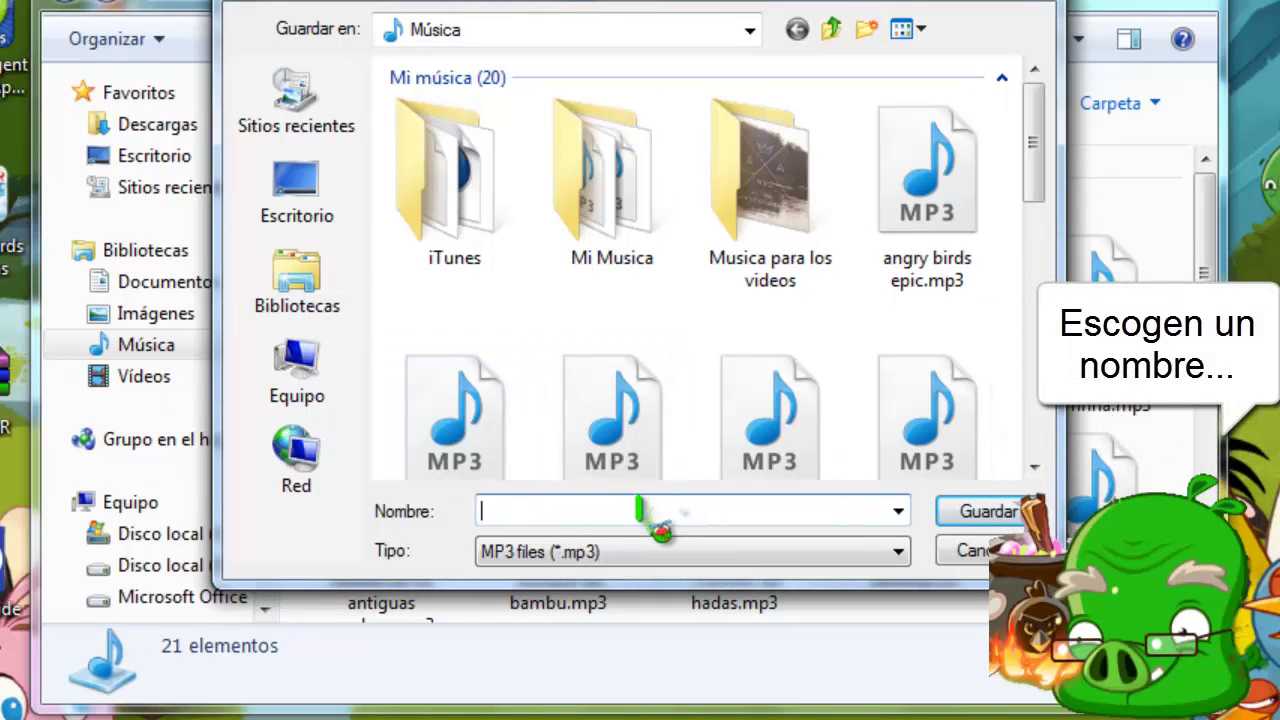
pyautogui.write('prueba')
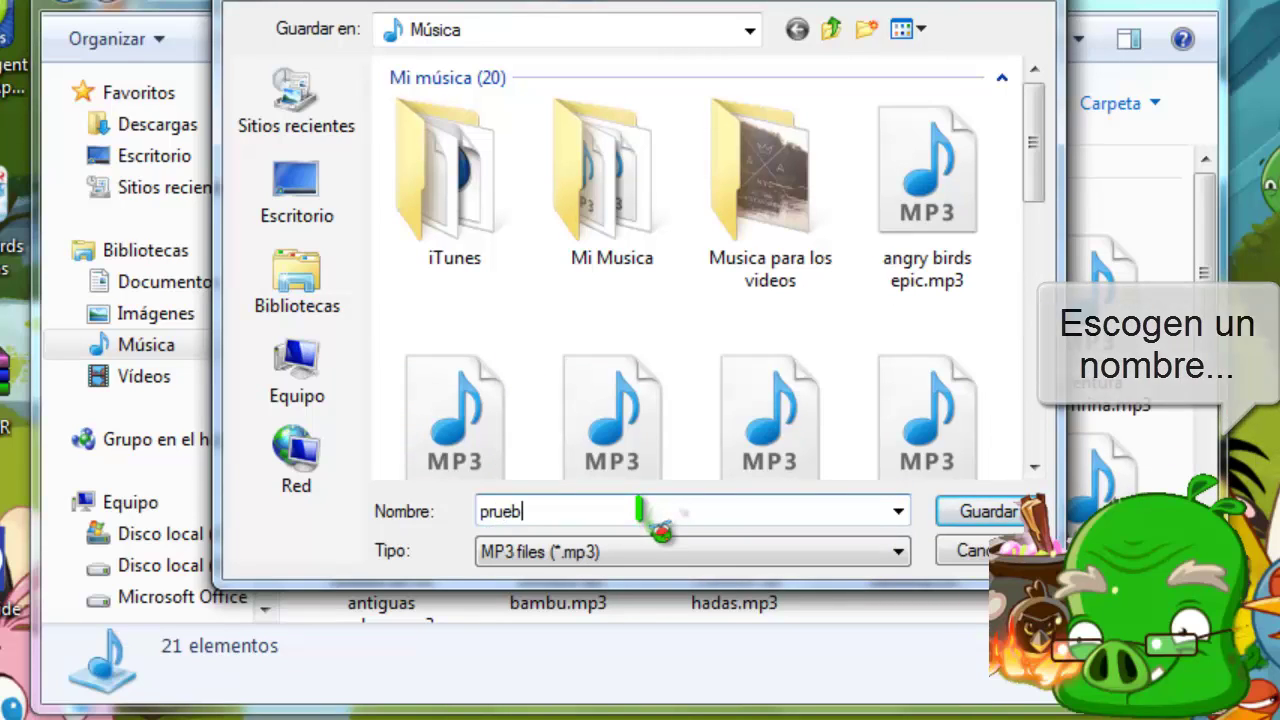
pyautogui.click(988, 512)
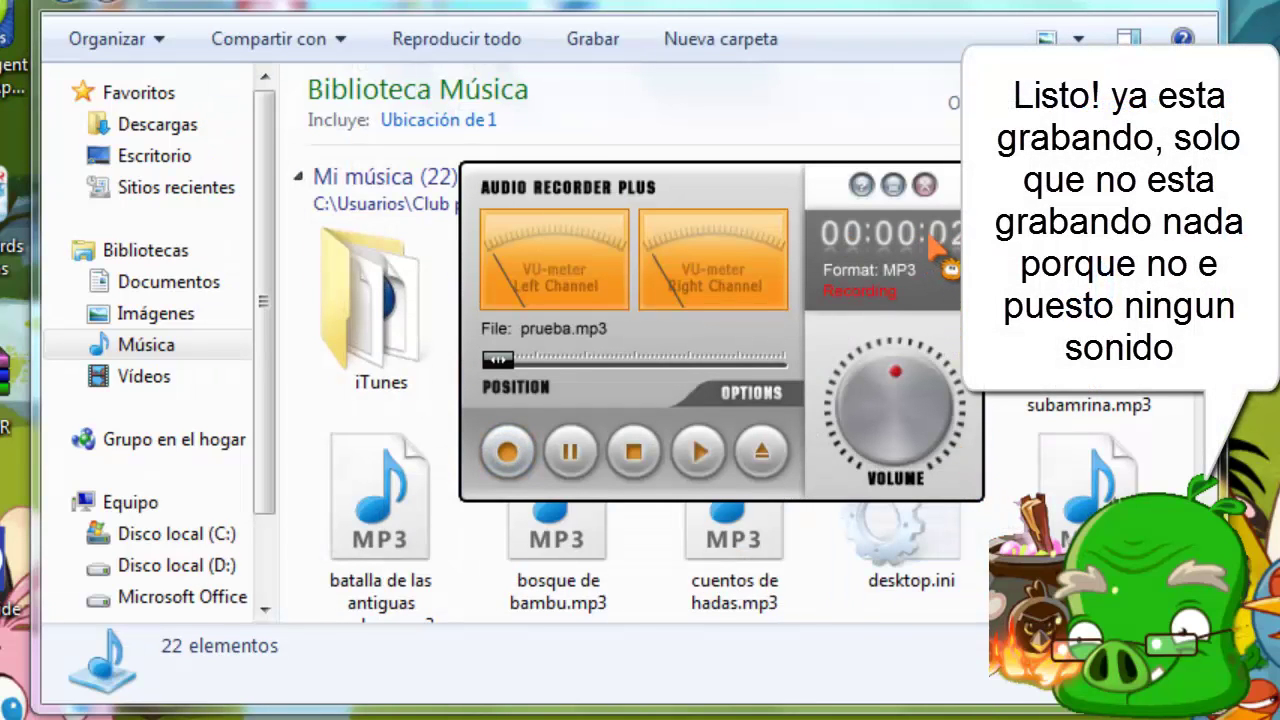
# - Play angry birds epic.mp3 from the Música library while recording, and bring Audio Recorder Plus back into view
pyautogui.hotkey('alt', 'Tab')
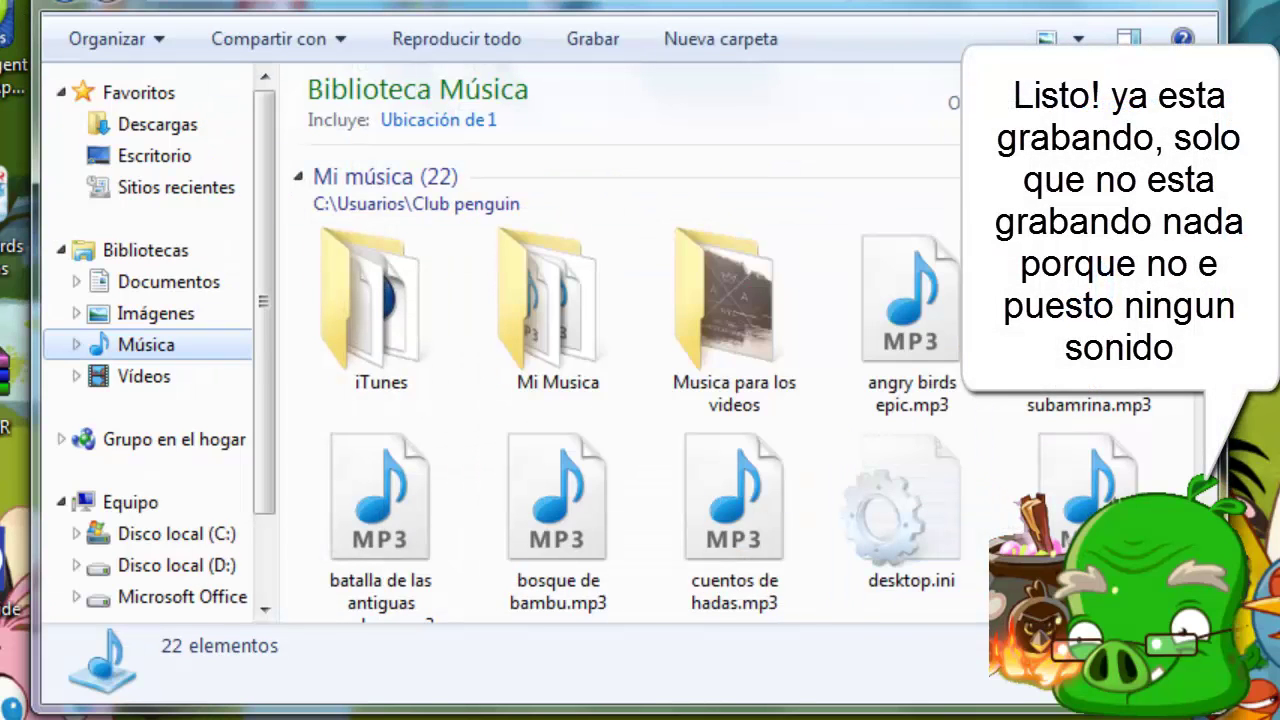
pyautogui.click(925, 330)
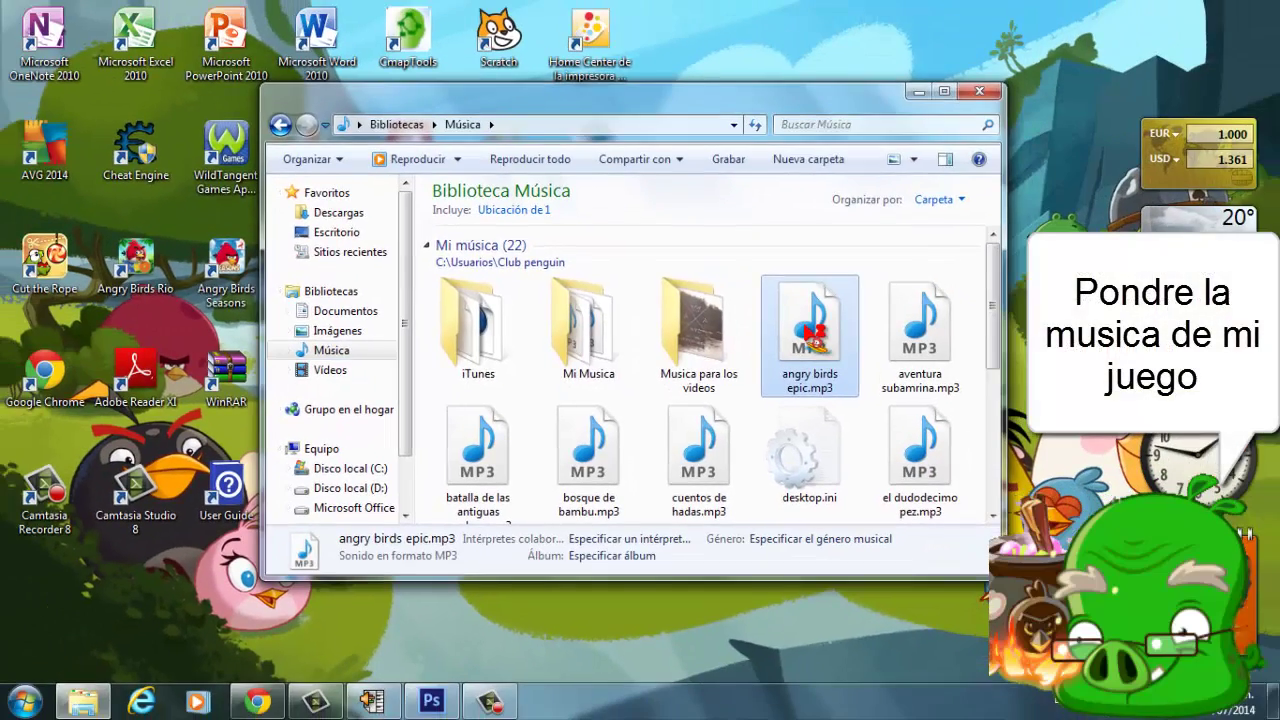
pyautogui.doubleClick(812, 335)
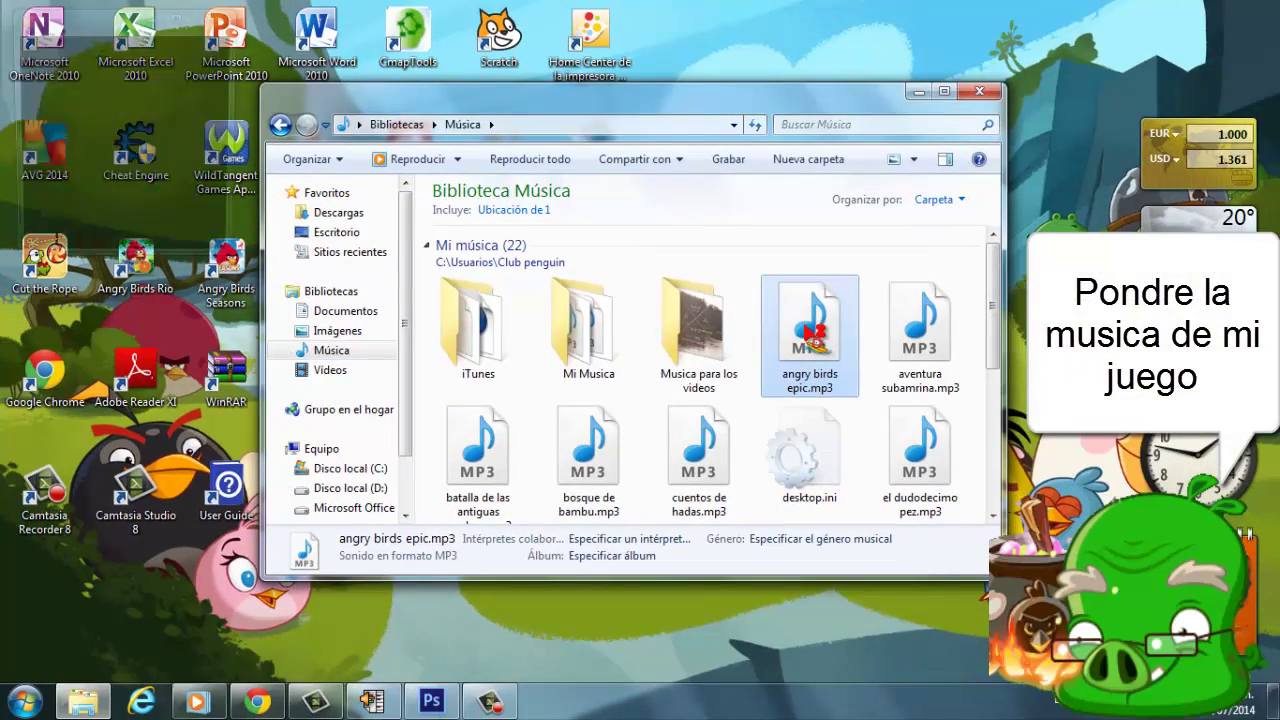
pyautogui.click(375, 703)
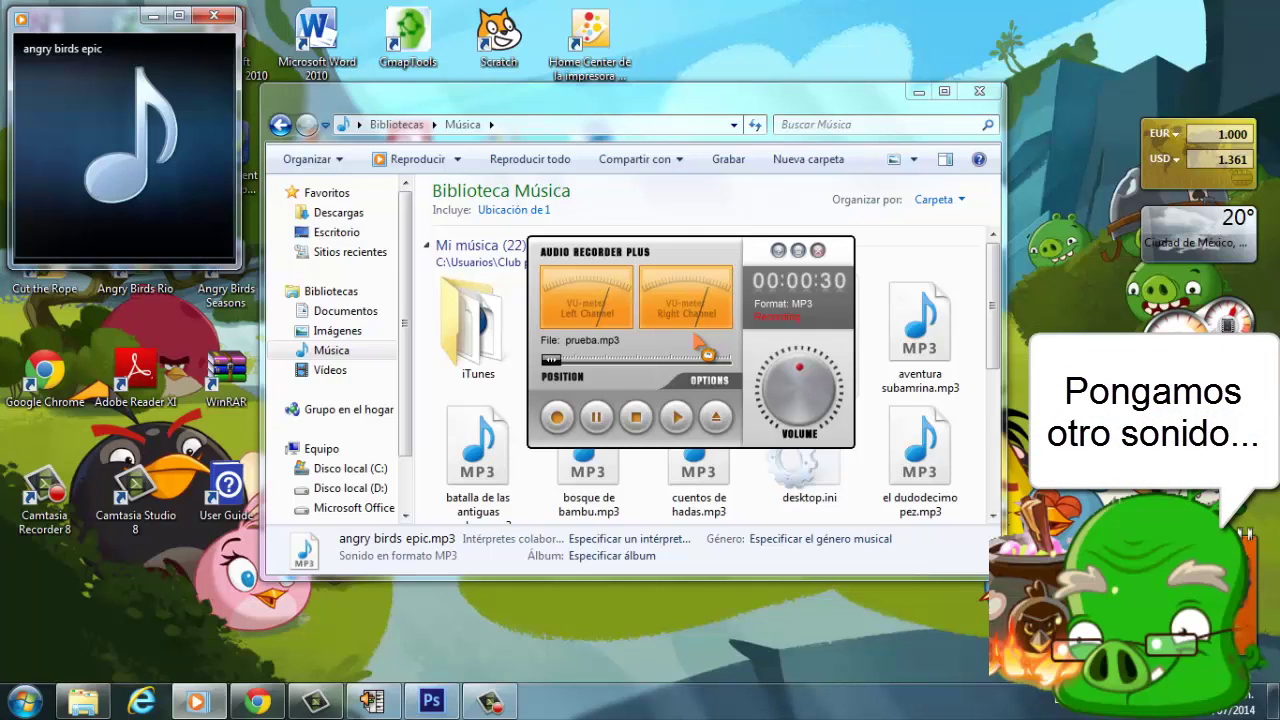
# - Play batalla de las antiguas sombras.mp3 as another sound for the recording, and return to Audio Recorder Plus
pyautogui.doubleClick(575, 487)
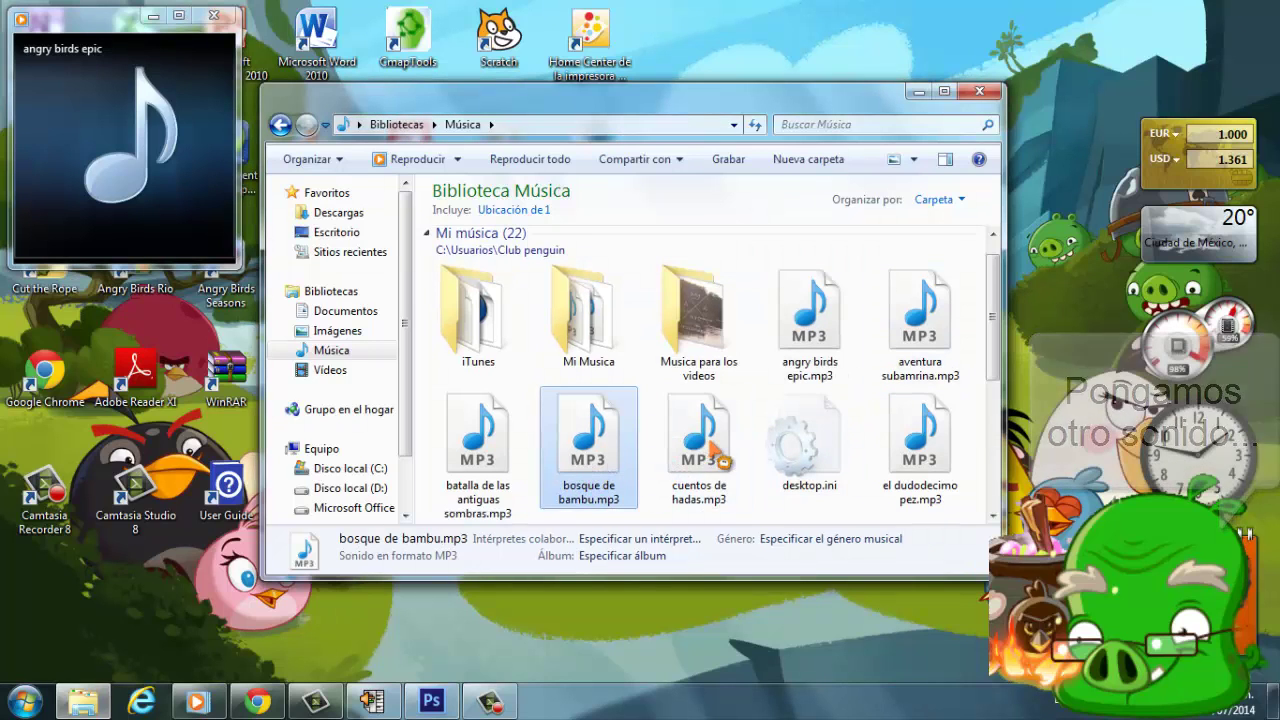
pyautogui.click(480, 445)
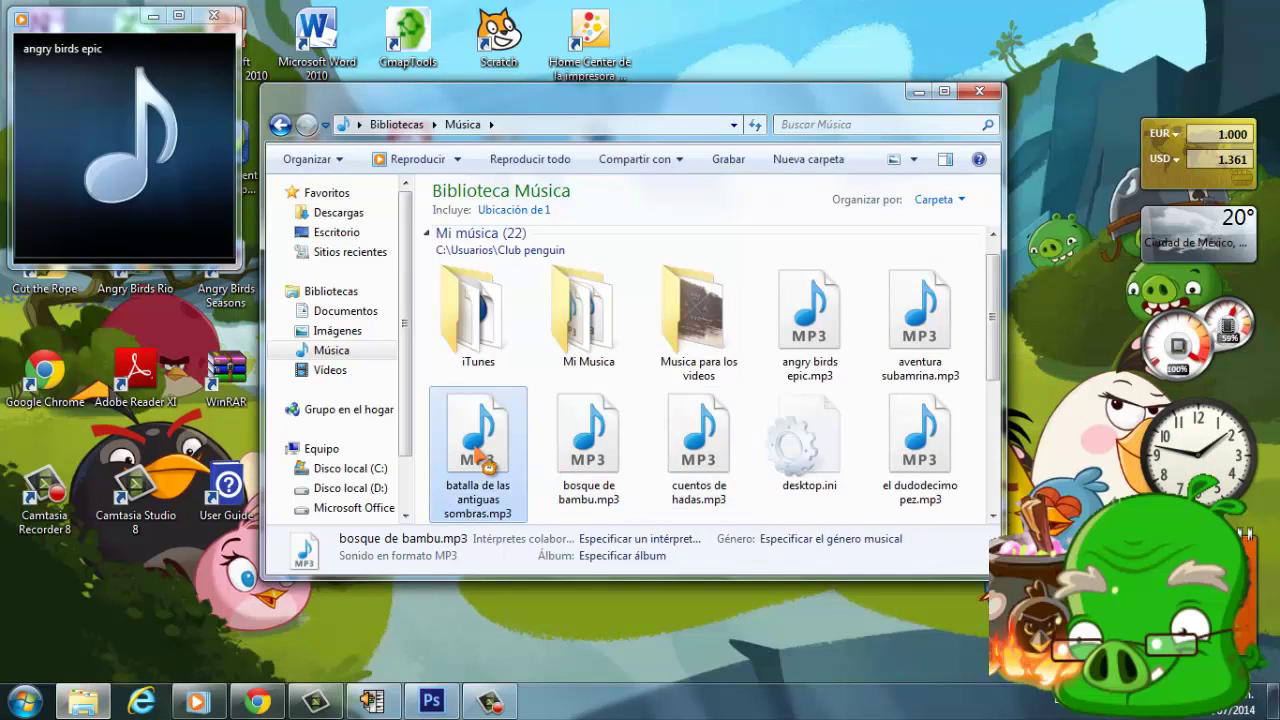
pyautogui.click(371, 703)
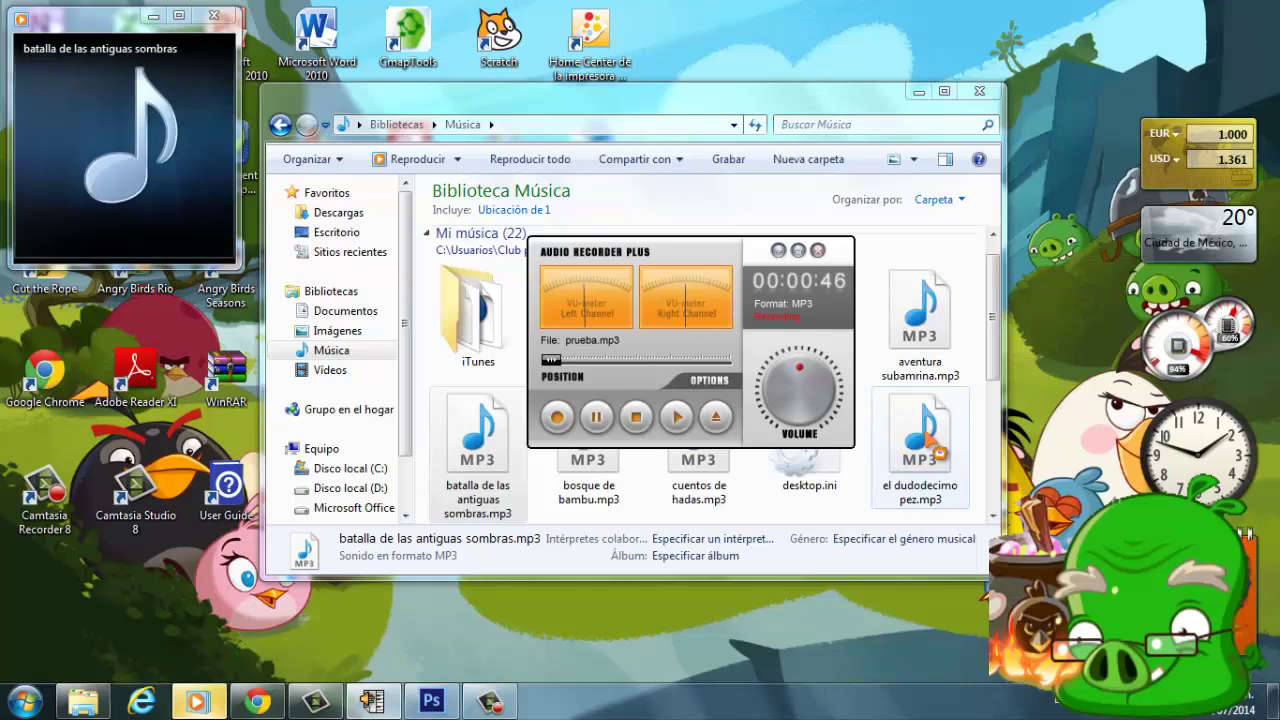
# - Play the party starts now.mp3 from the Música library for the recording, and return to Audio Recorder Plus
pyautogui.click(938, 453)
pyautogui.scroll(-3, 915, 450)
pyautogui.scroll(-2, 910, 455)
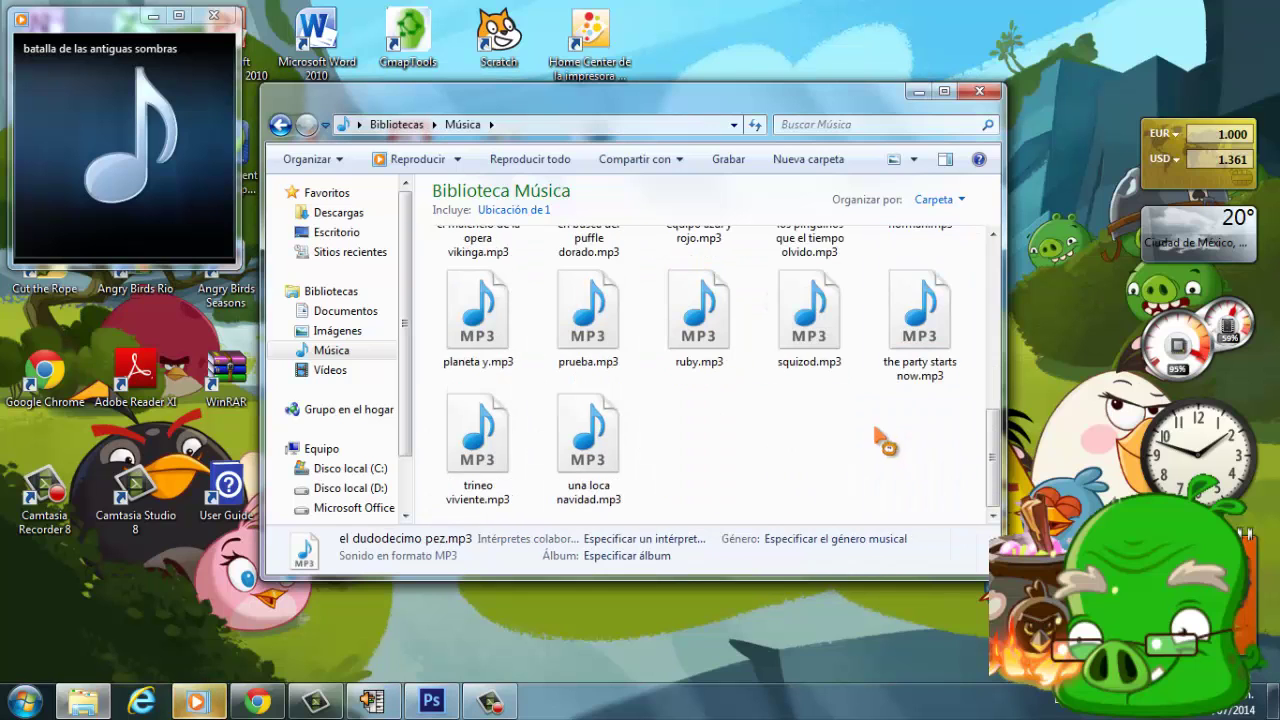
pyautogui.click(910, 310)
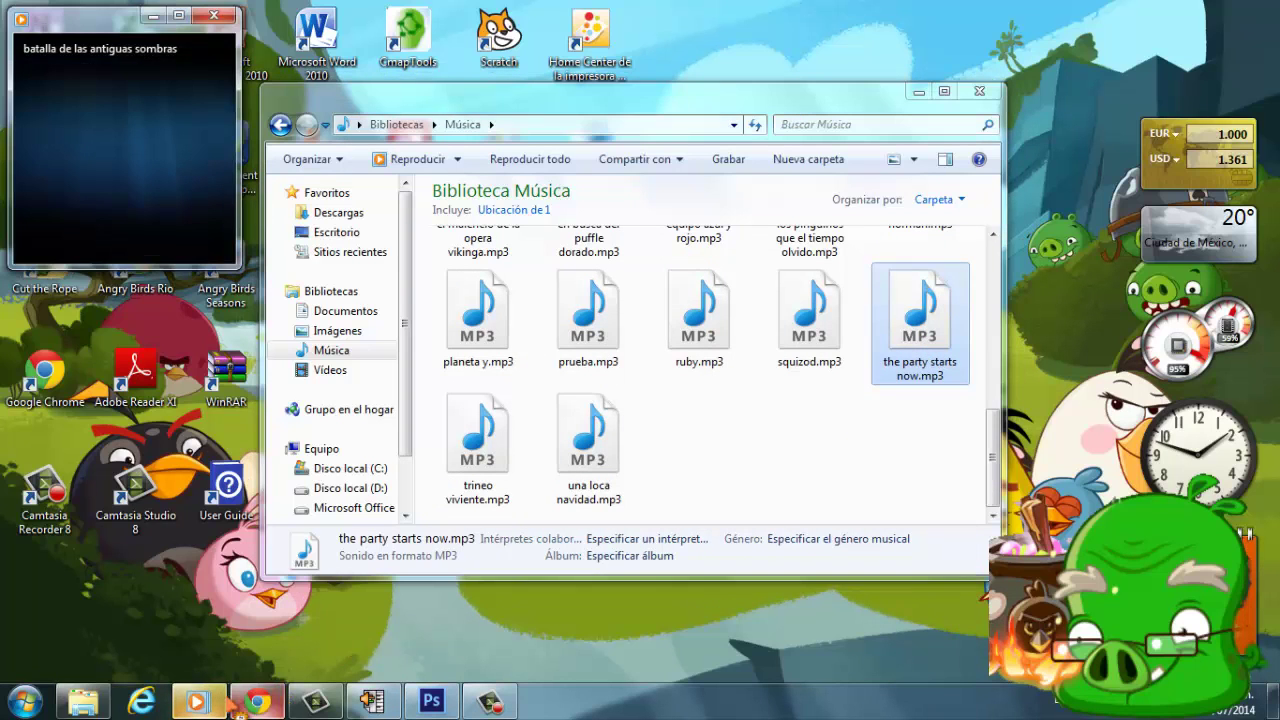
pyautogui.click(398, 706)
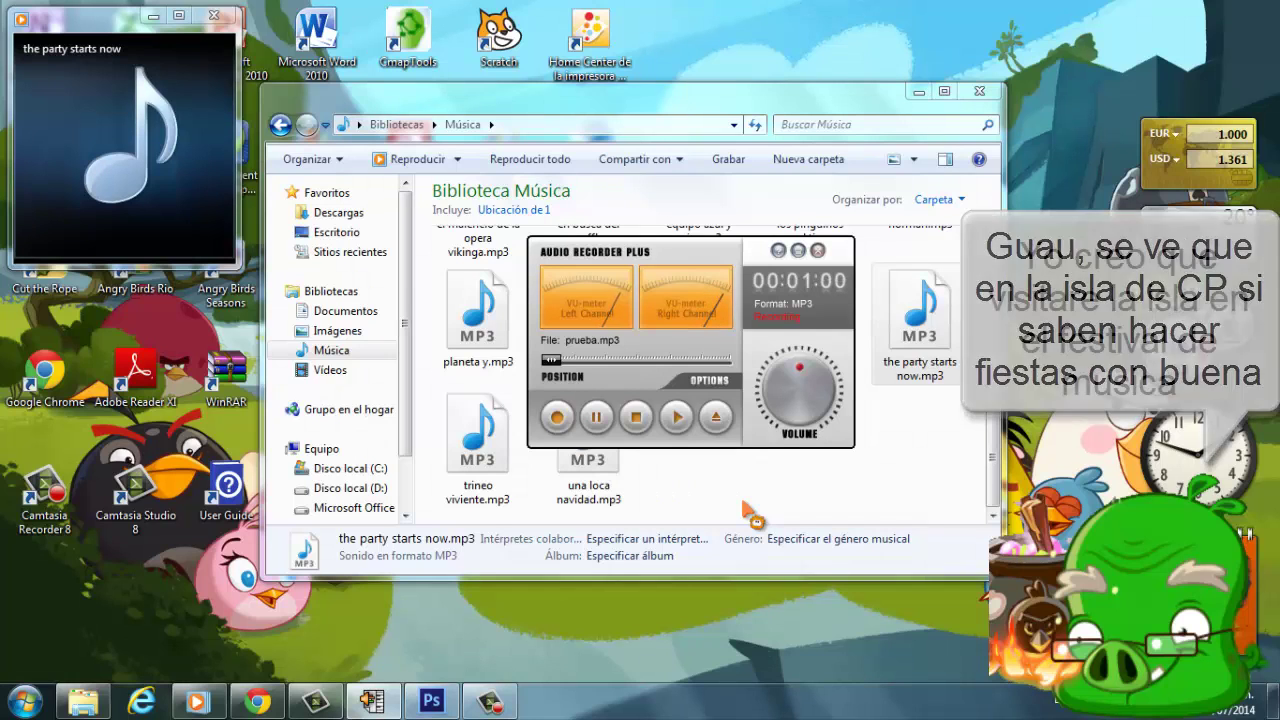
# - Stop the prueba.mp3 recording and pause the song playing in the media player
pyautogui.click(637, 418)
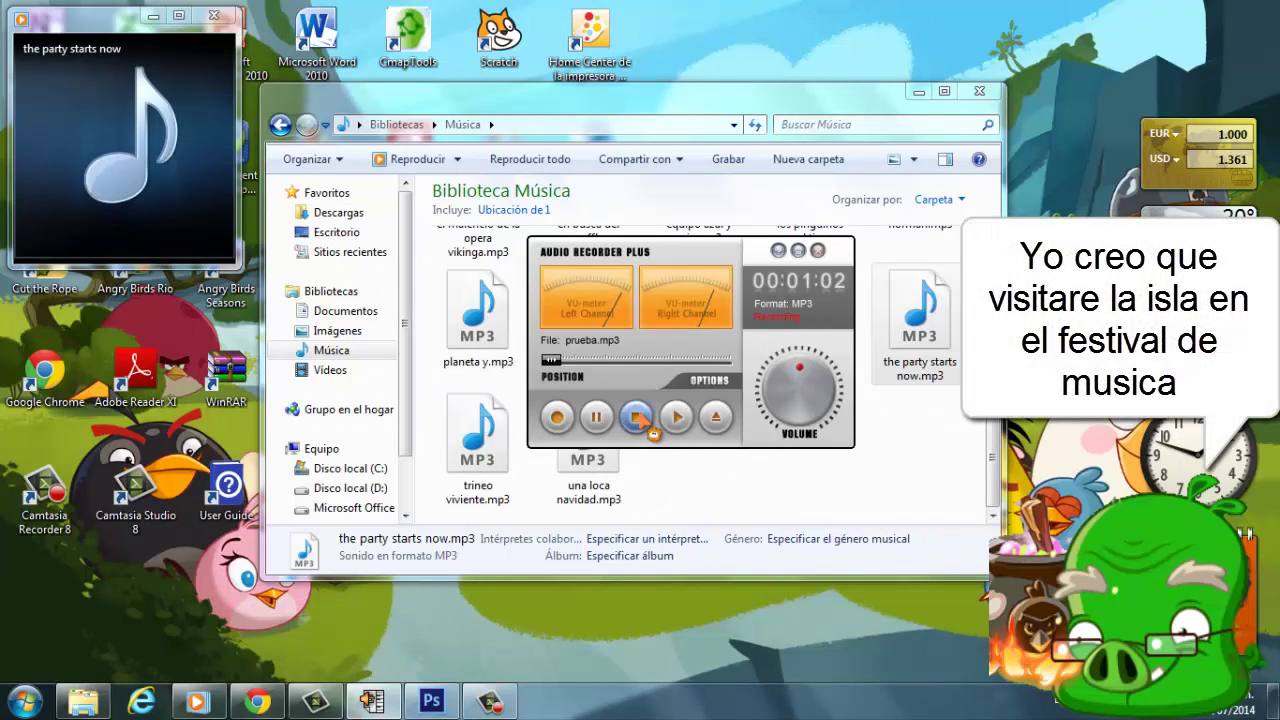
pyautogui.click(132, 239)
pyautogui.click(137, 243)
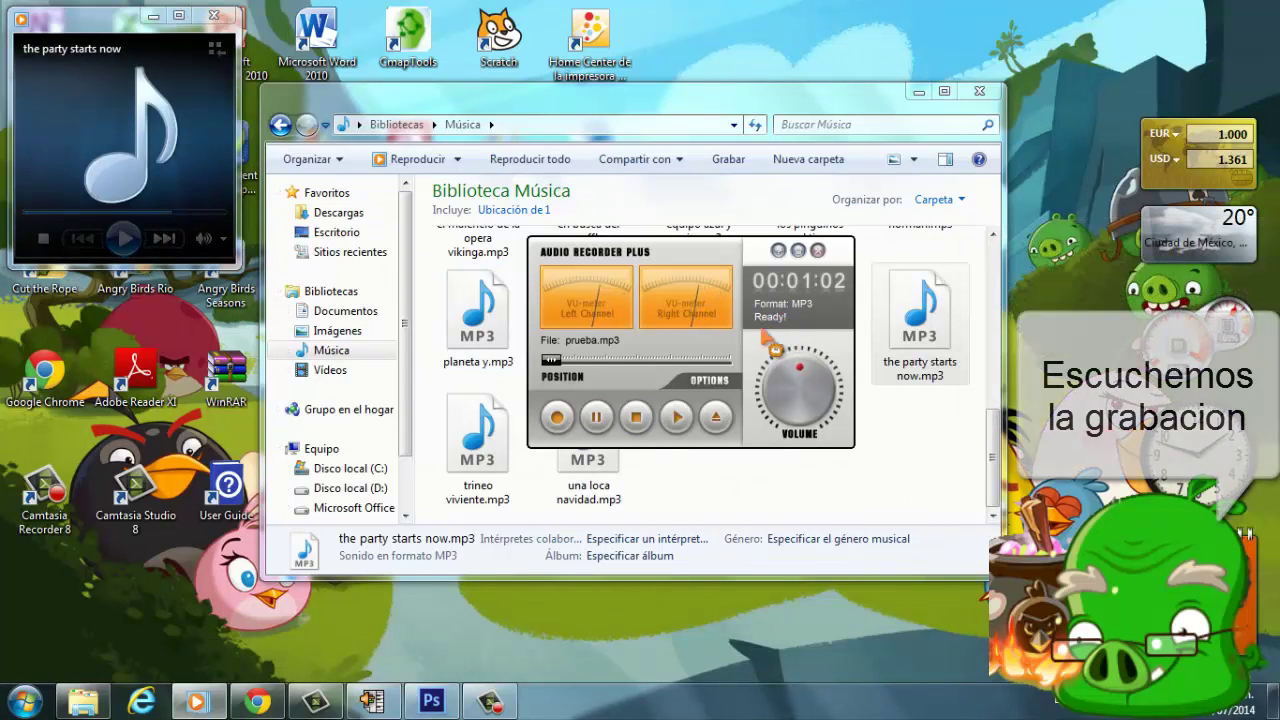
# - Play the recorded prueba.mp3 from the Música library, skip forward to check the recorded sounds, and pause playback
pyautogui.click(856, 484)
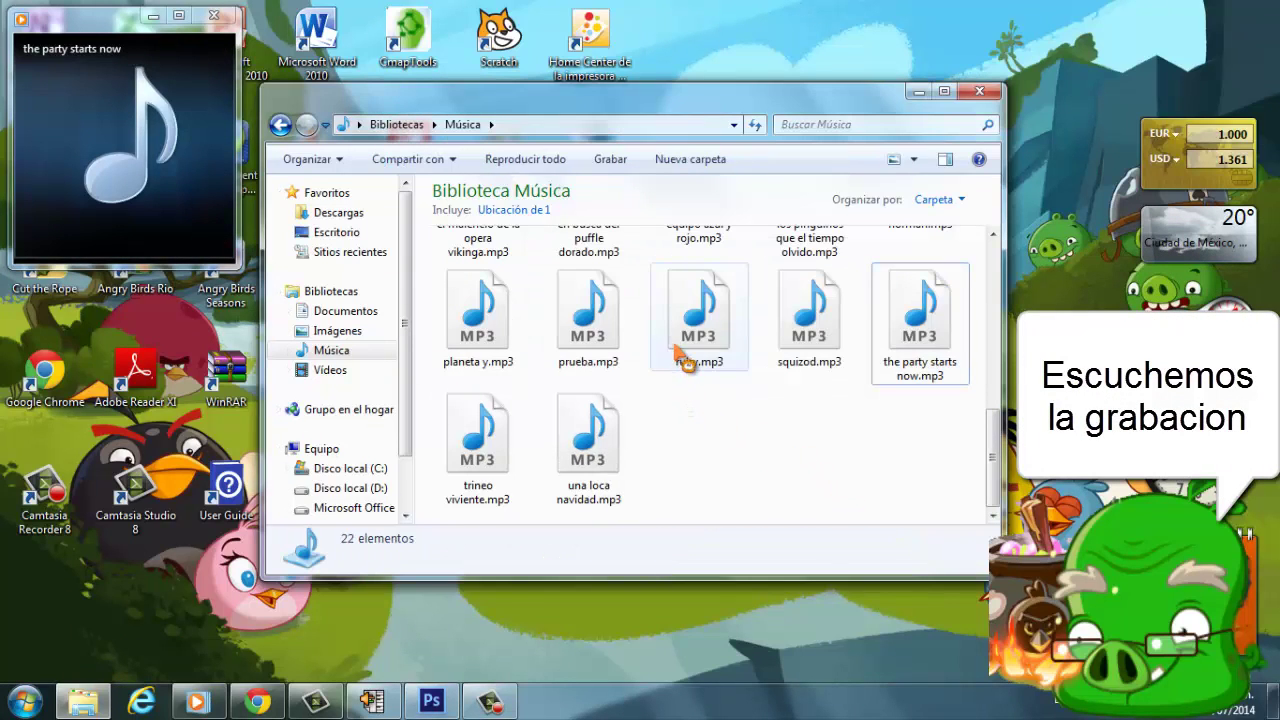
pyautogui.click(592, 335)
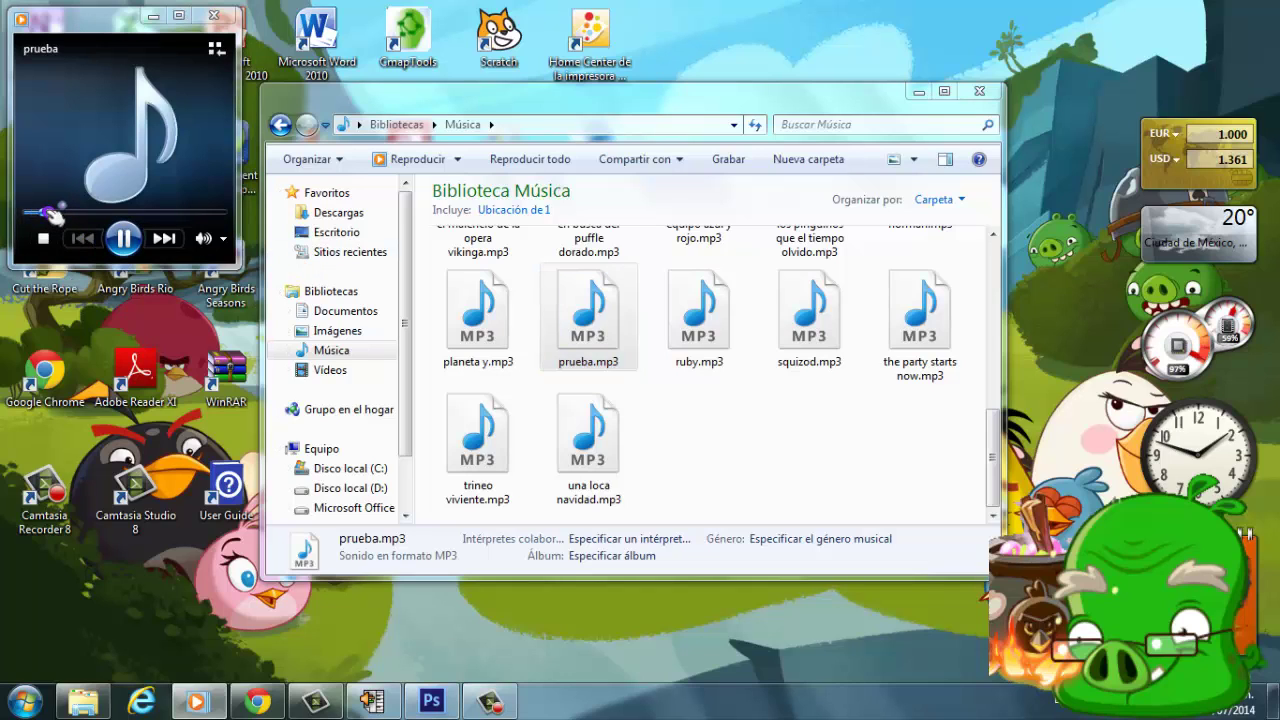
pyautogui.moveTo(55, 215)
pyautogui.moveTo(49, 212); pyautogui.dragTo(72, 214)
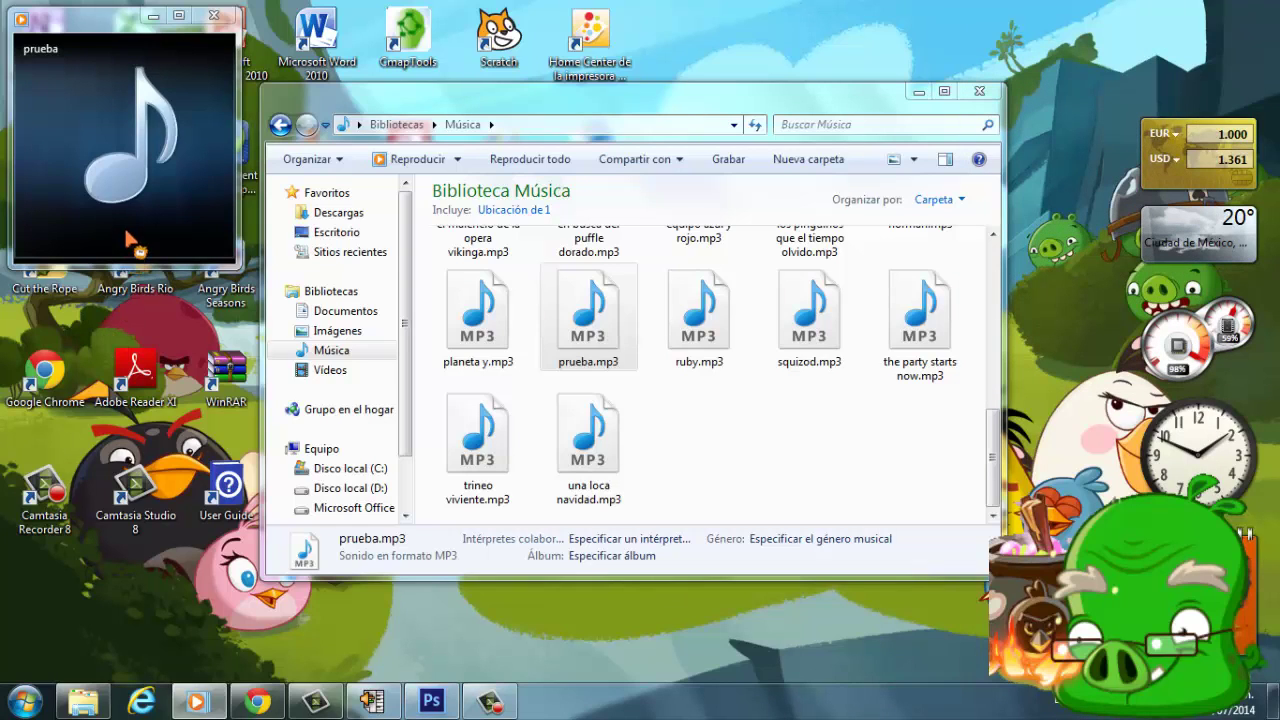
pyautogui.moveTo(150, 228)
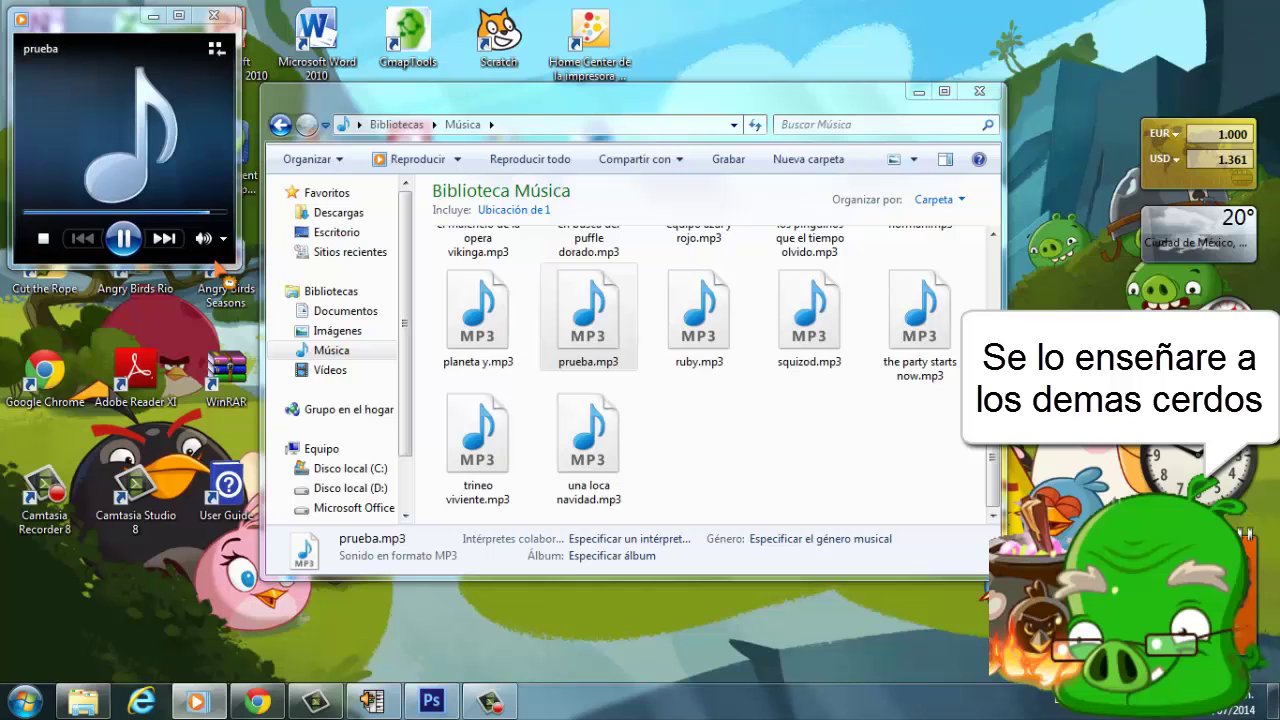
pyautogui.click(124, 239)
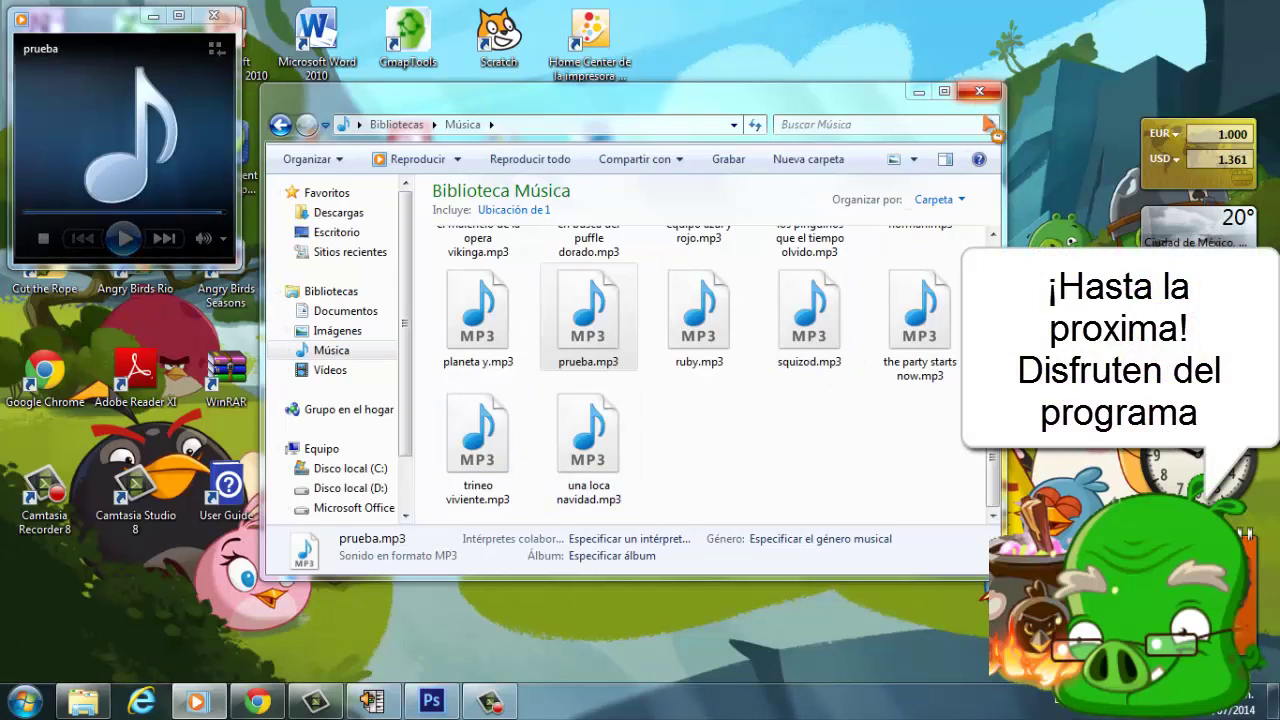
pyautogui.click(868, 480)
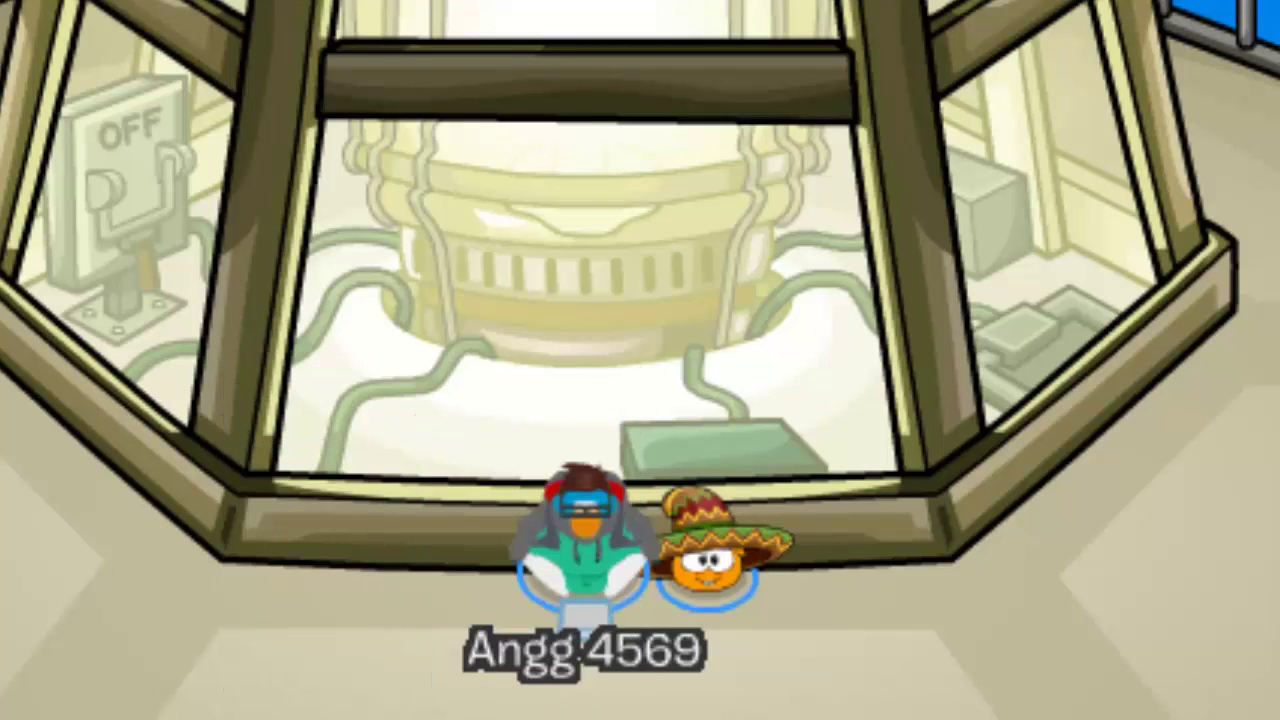
pyautogui.press('Return')
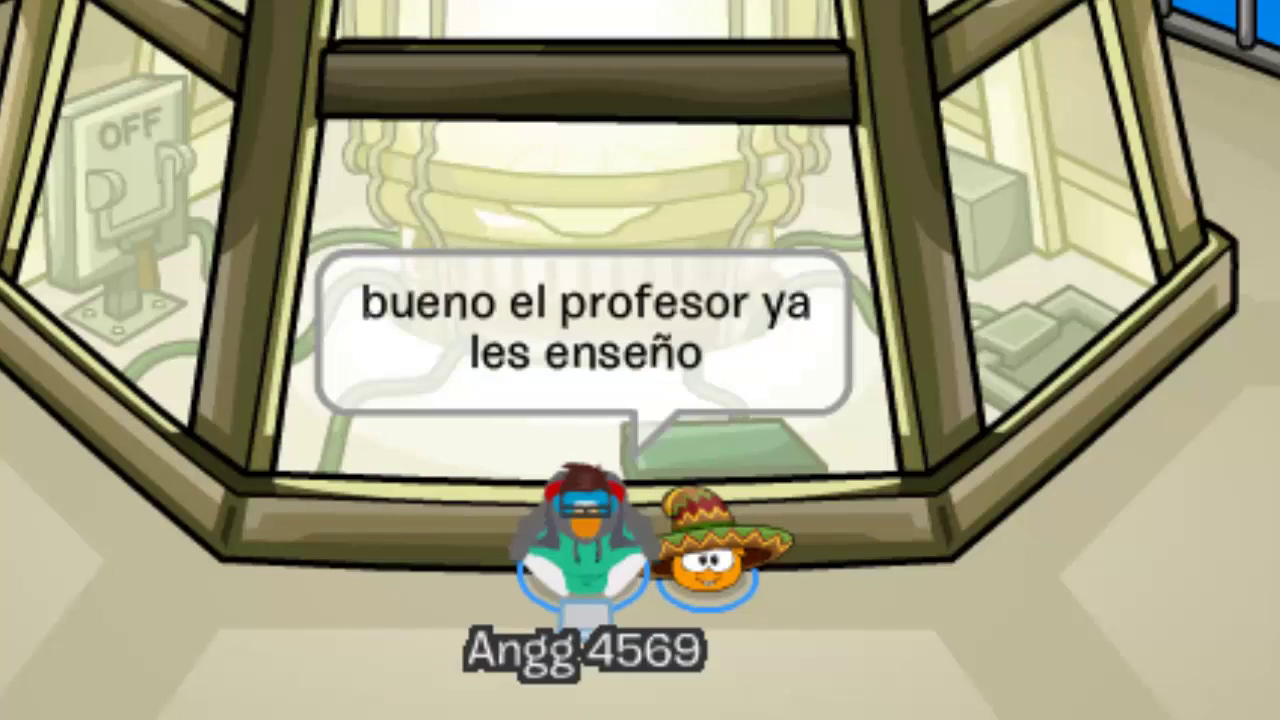
pyautogui.write('el prof')
pyautogui.press('Return')
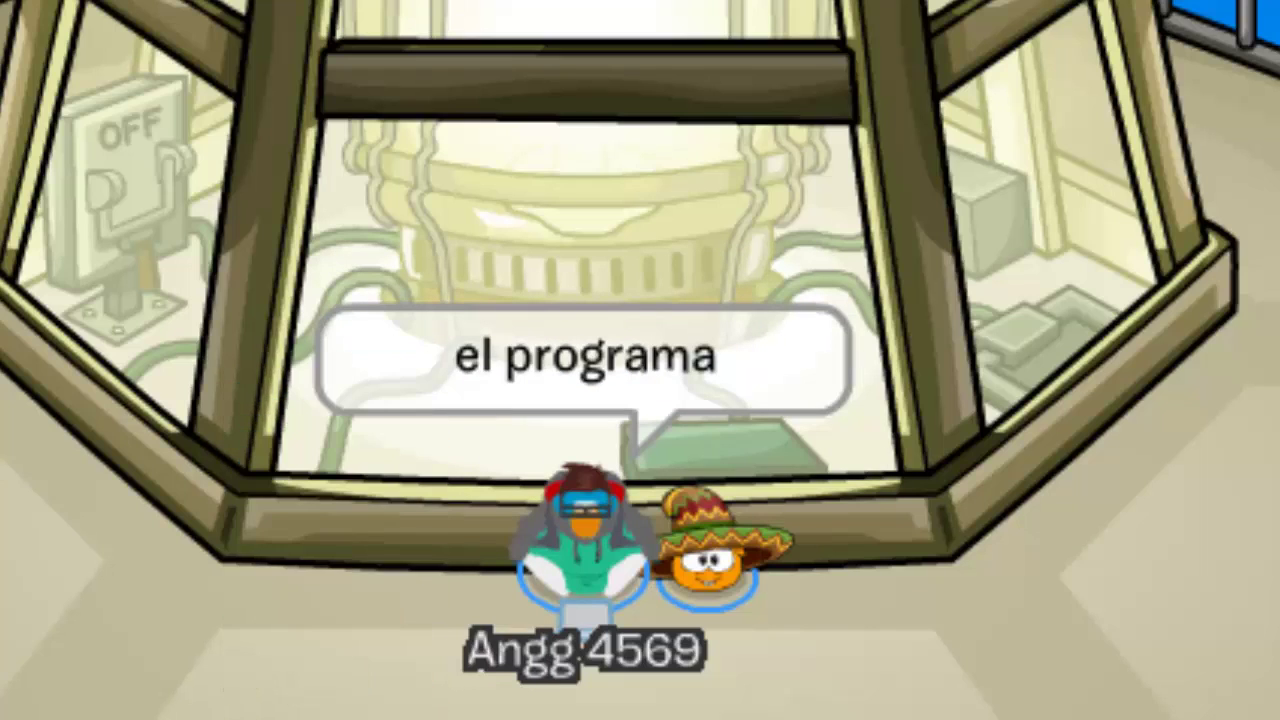
pyautogui.write('AU!')
pyautogui.press('Return')
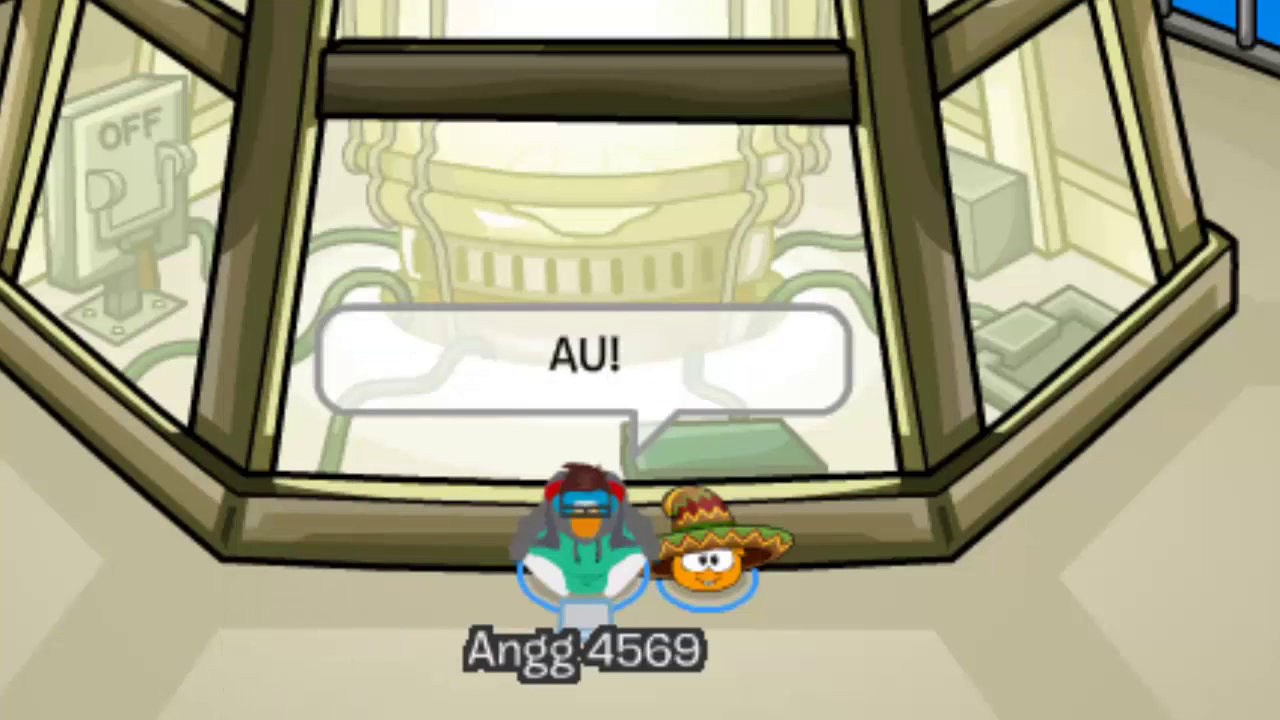
pyautogui.write('ees mucha luz')
pyautogui.press('Return')
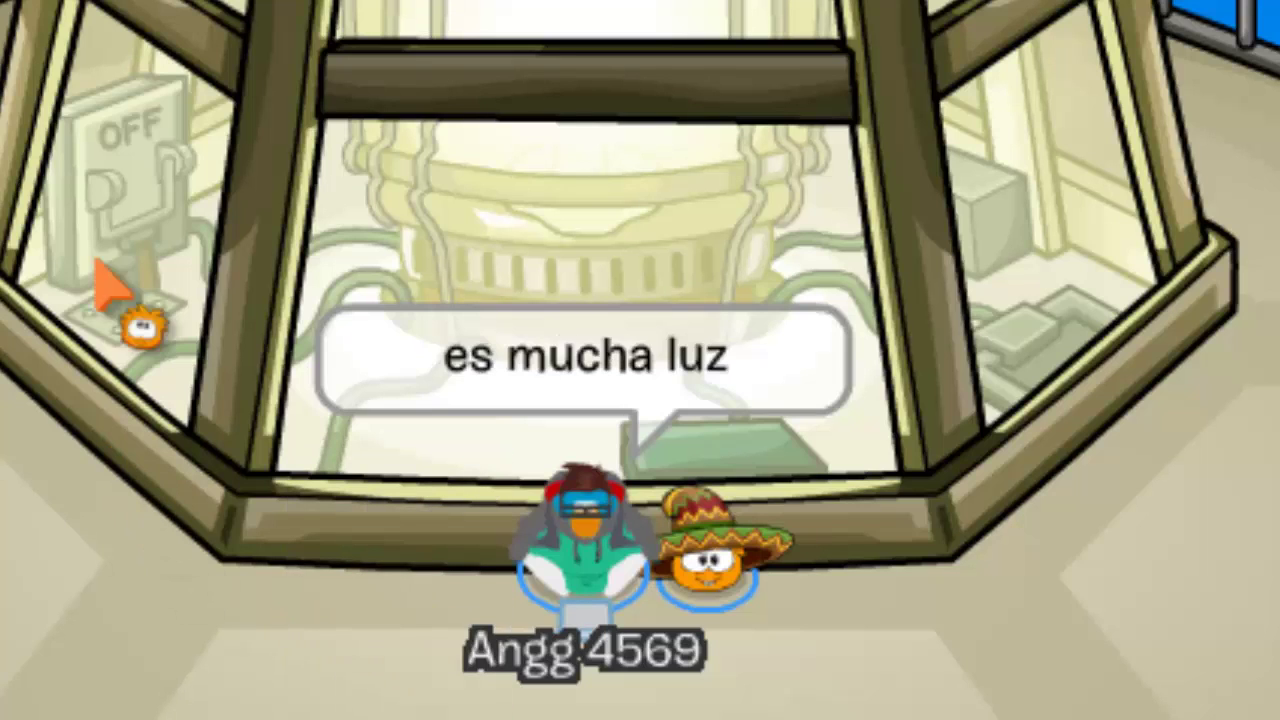
pyautogui.click(143, 175)
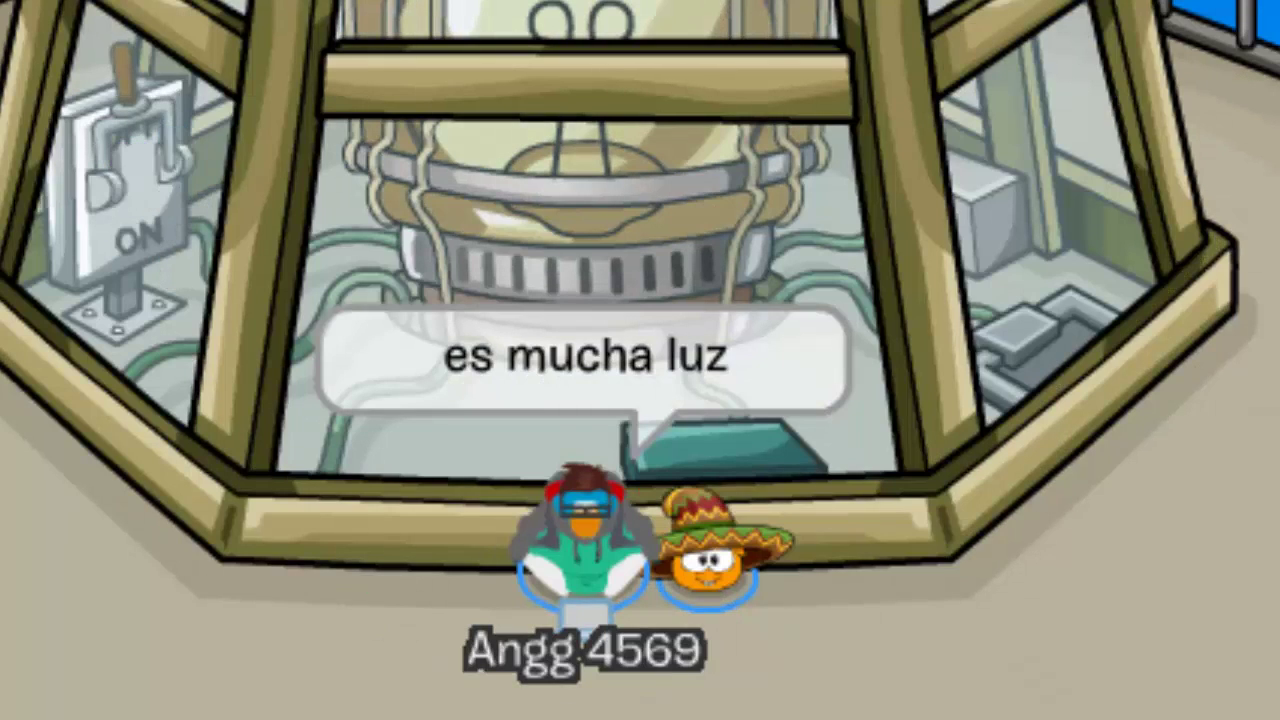
pyautogui.write('alfin')
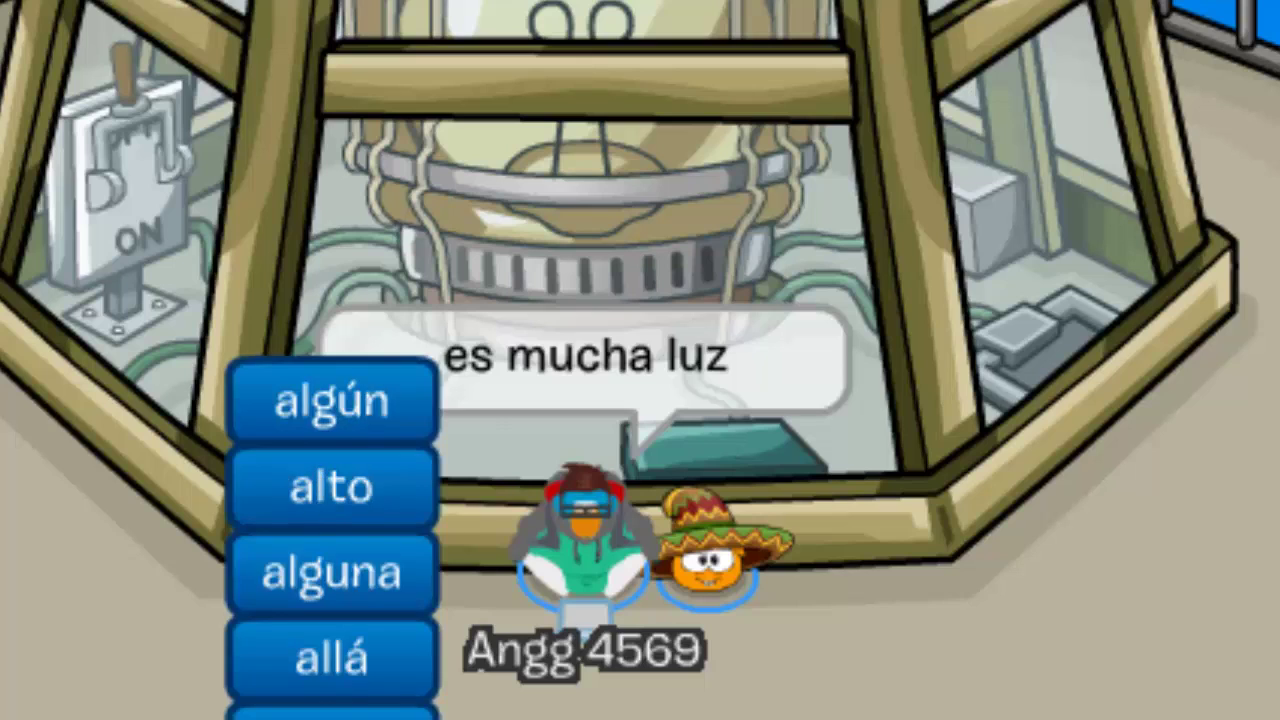
pyautogui.press('Return')
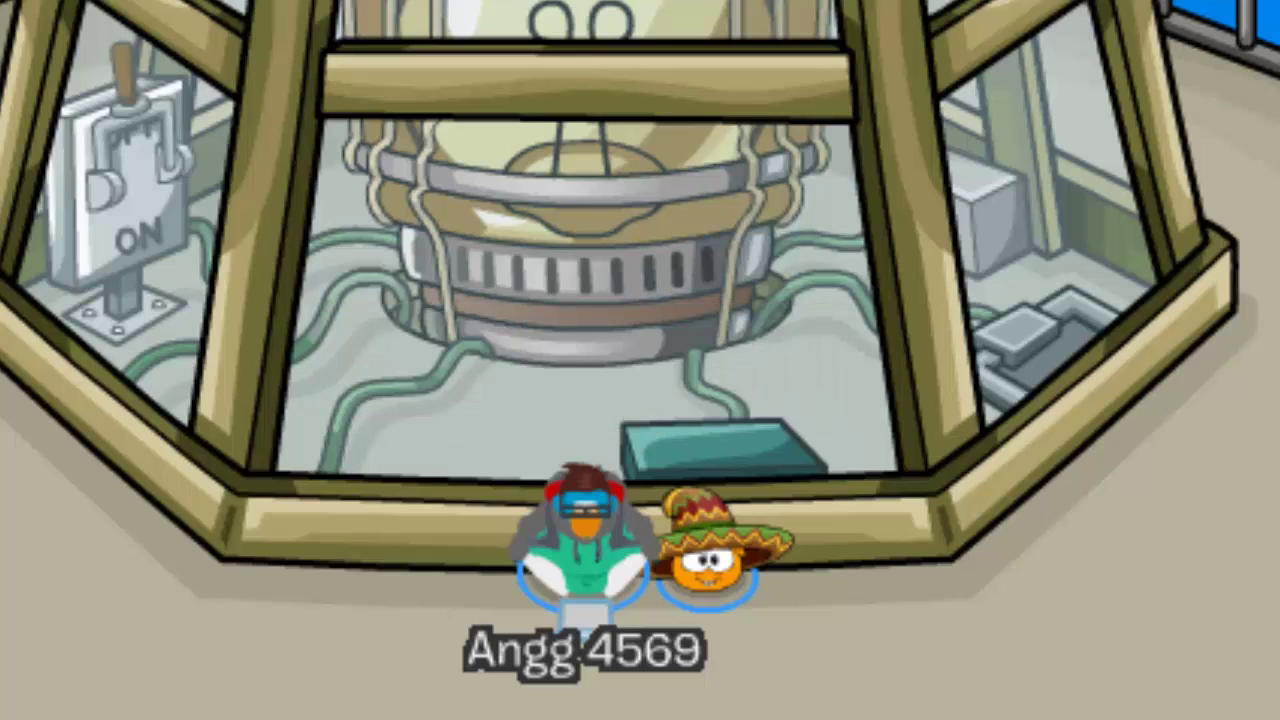
pyautogui.write('m g')
pyautogui.press('Return')
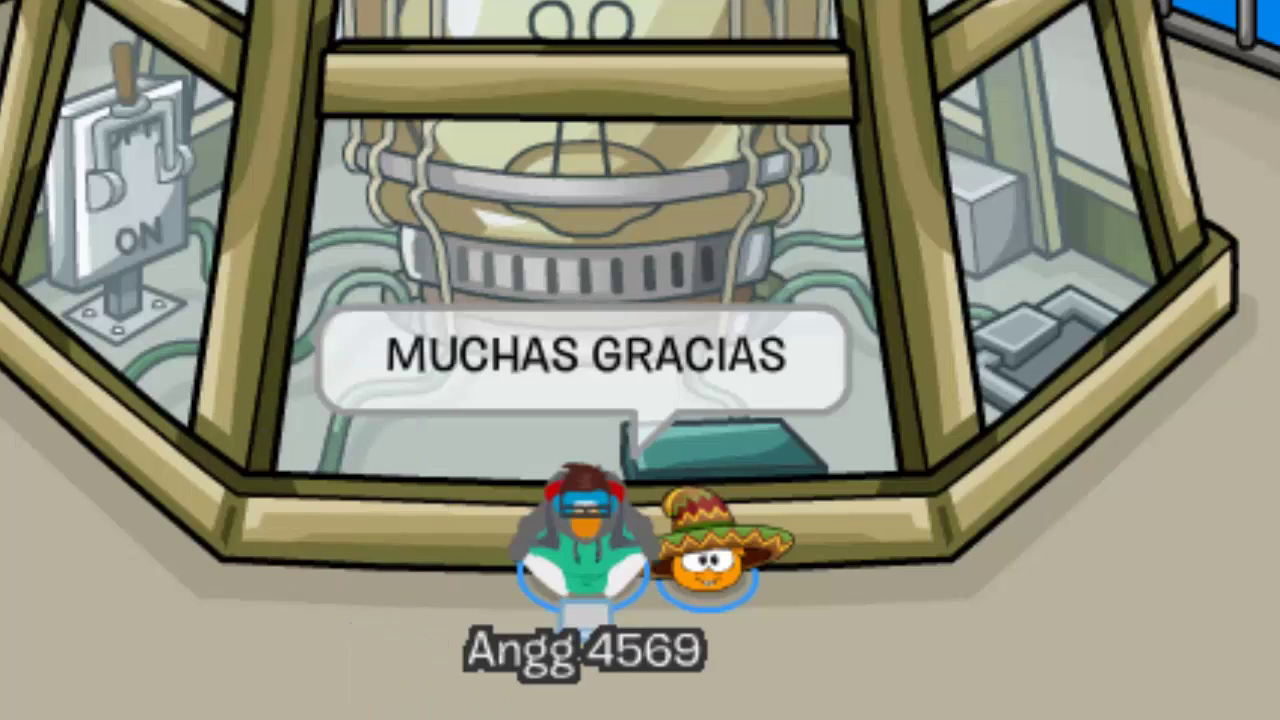
pyautogui.press('Return')
pyautogui.write('si no')
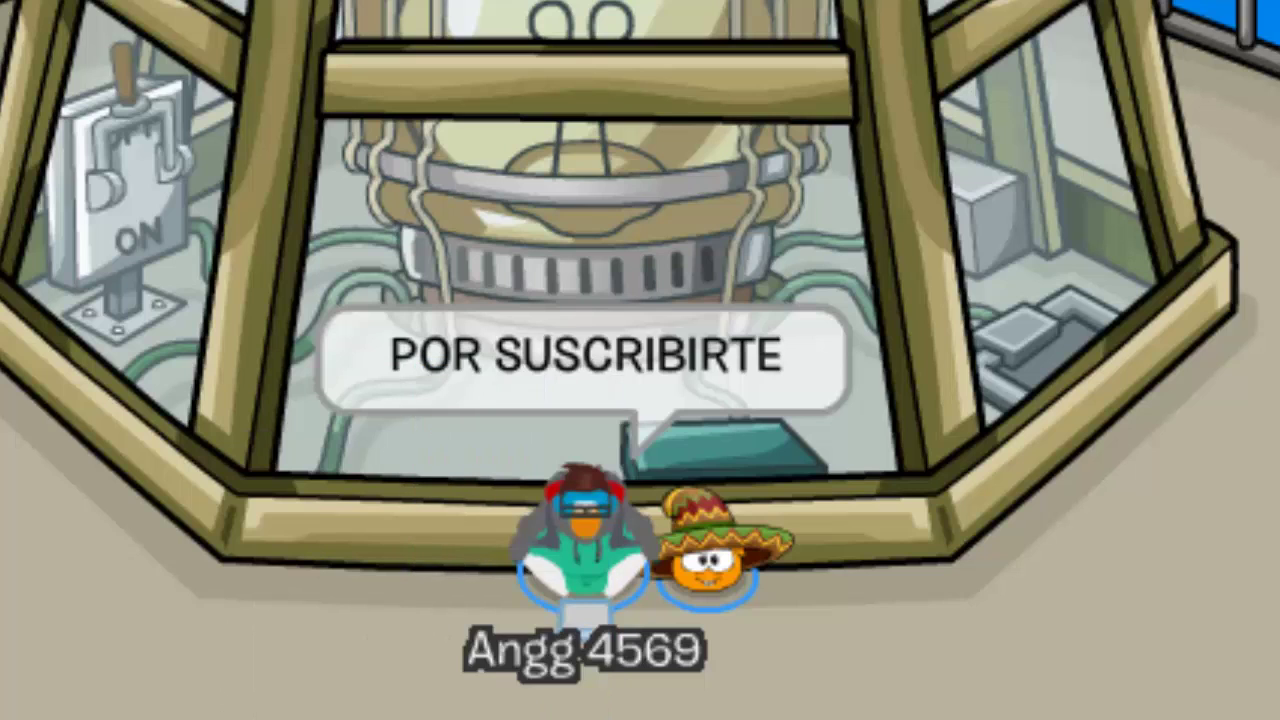
pyautogui.press('Return')
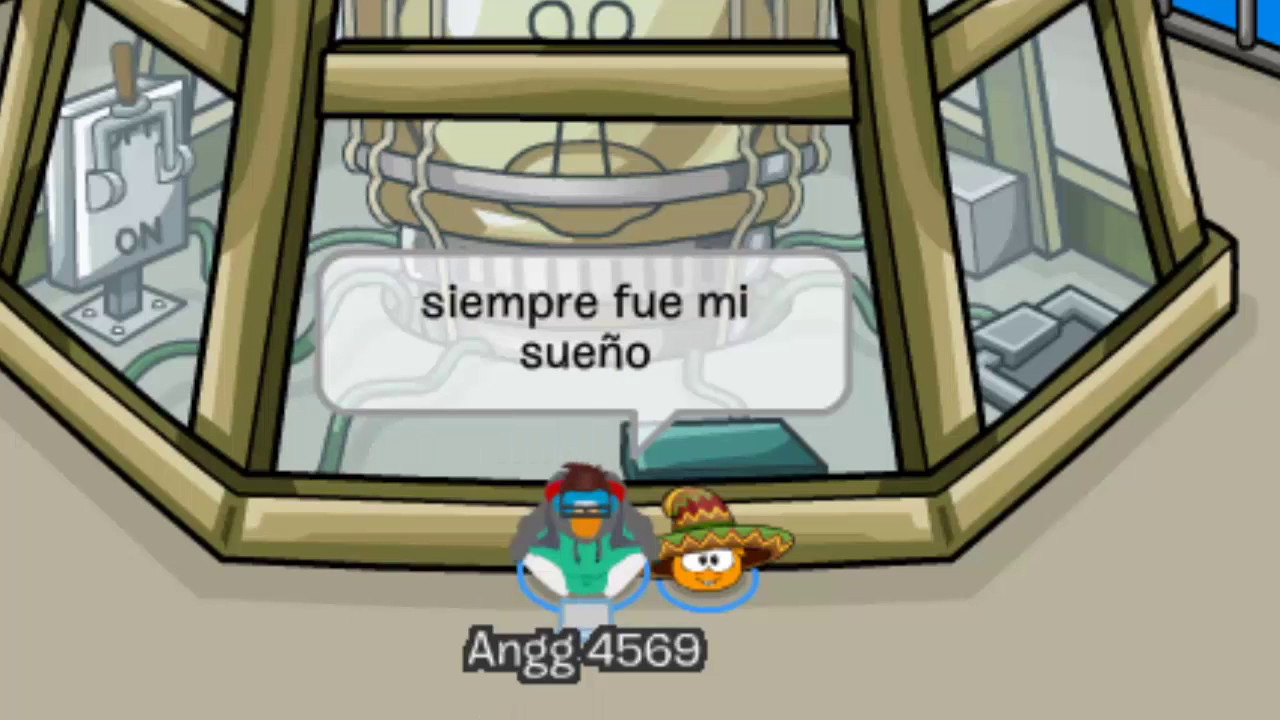
pyautogui.press('Return')
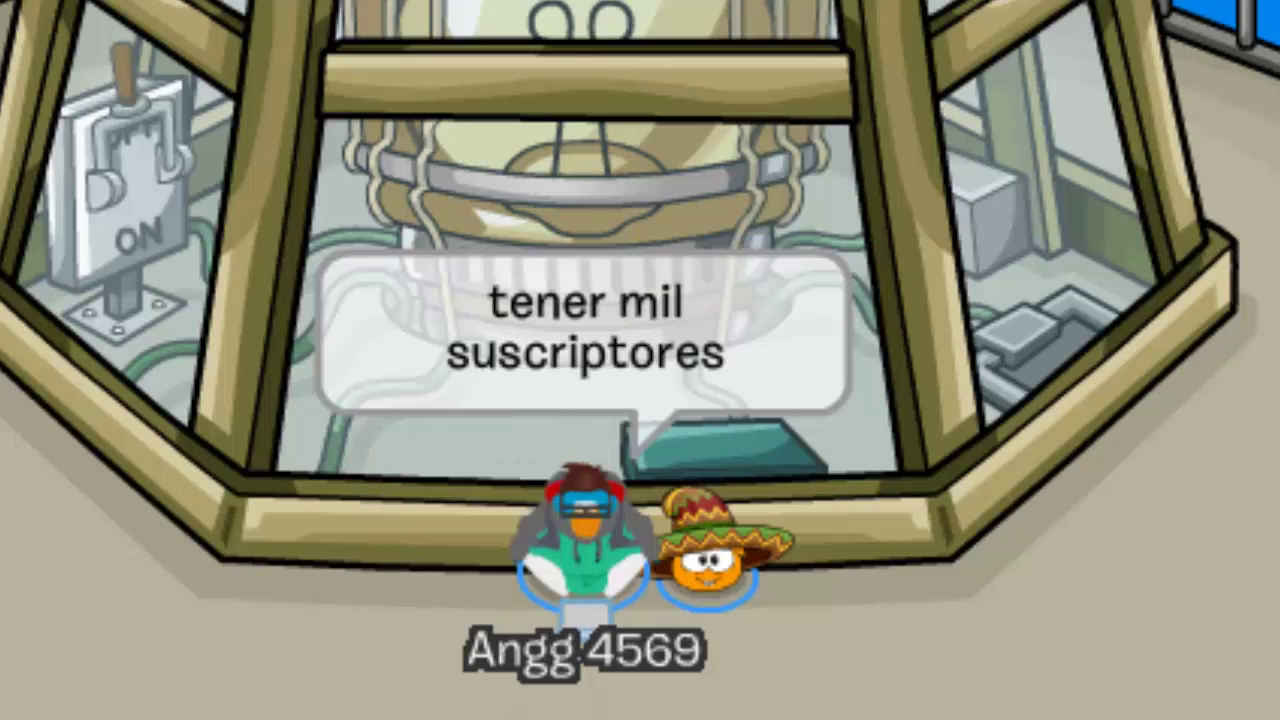
pyautogui.write('es')
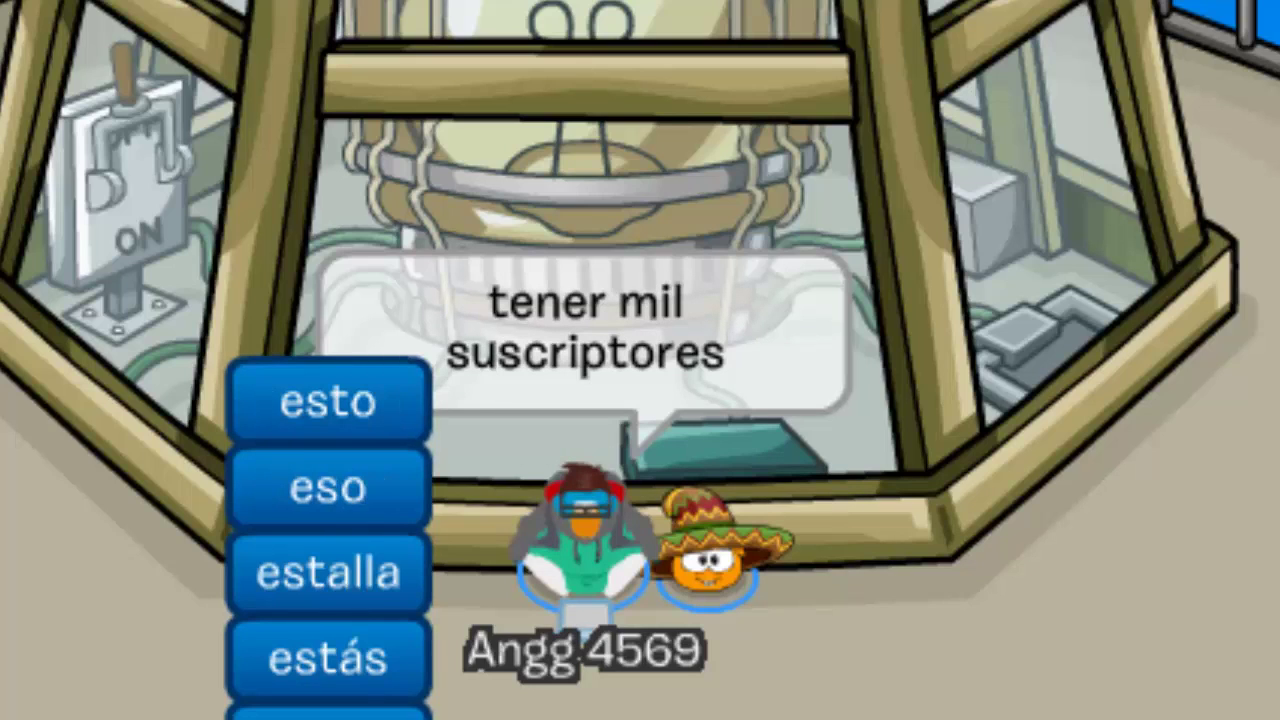
pyautogui.write('pero')
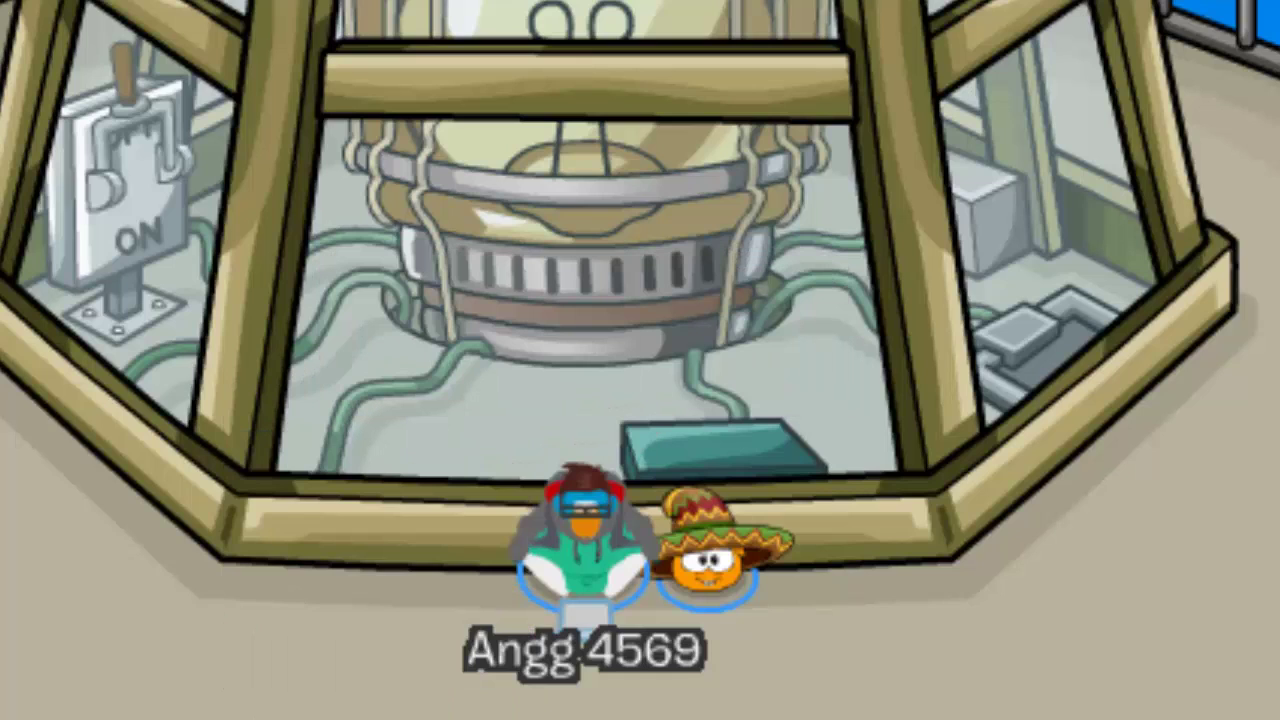
pyautogui.press('Return')
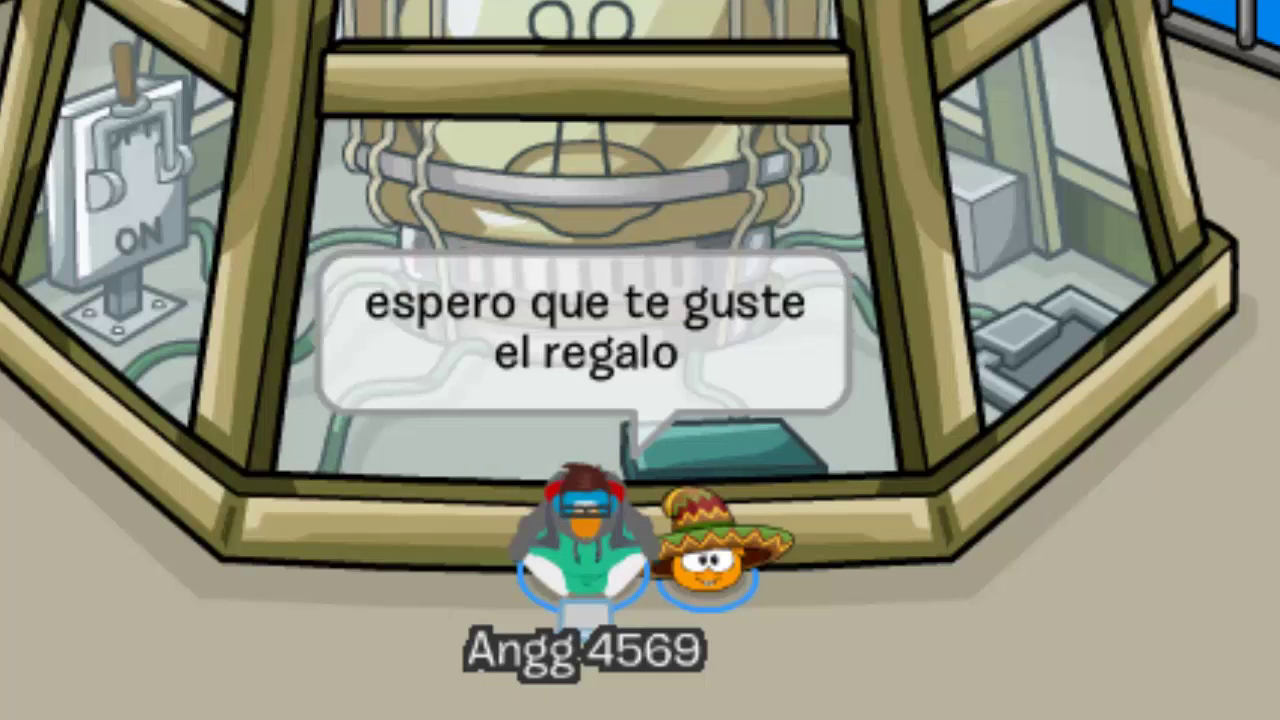
pyautogui.write('y')
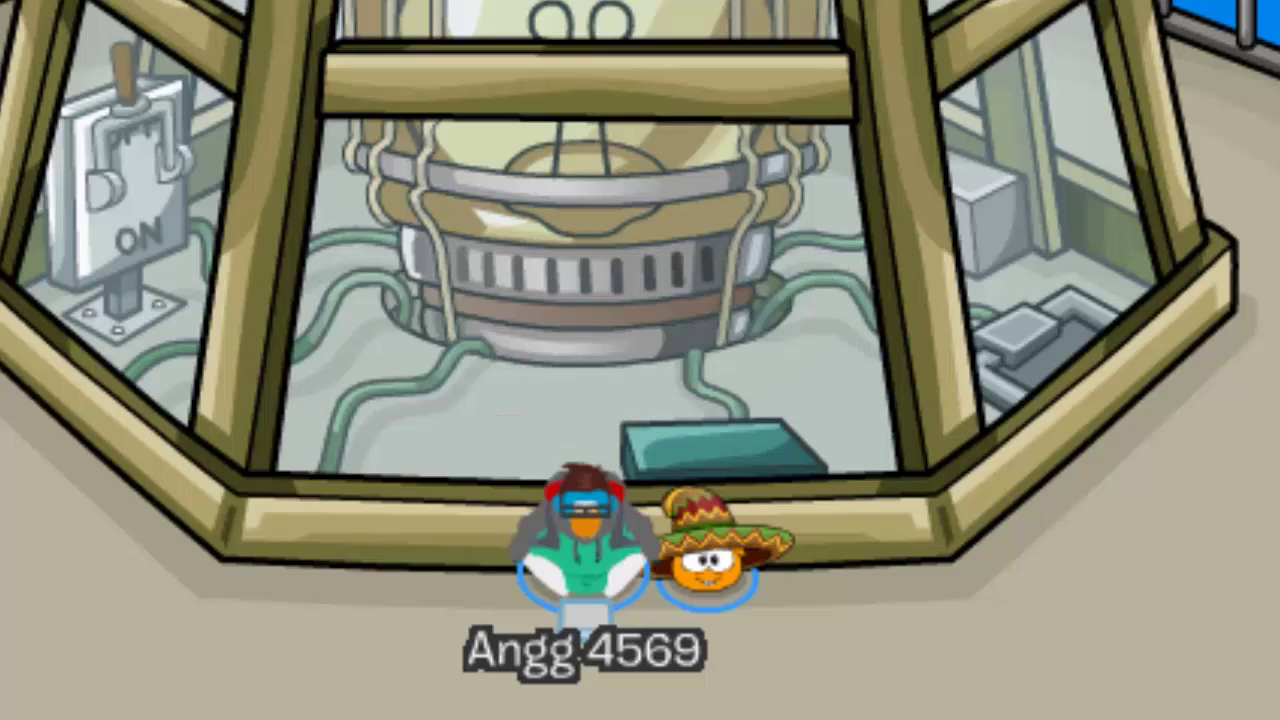
pyautogui.press('Return')
pyautogui.write('hay')
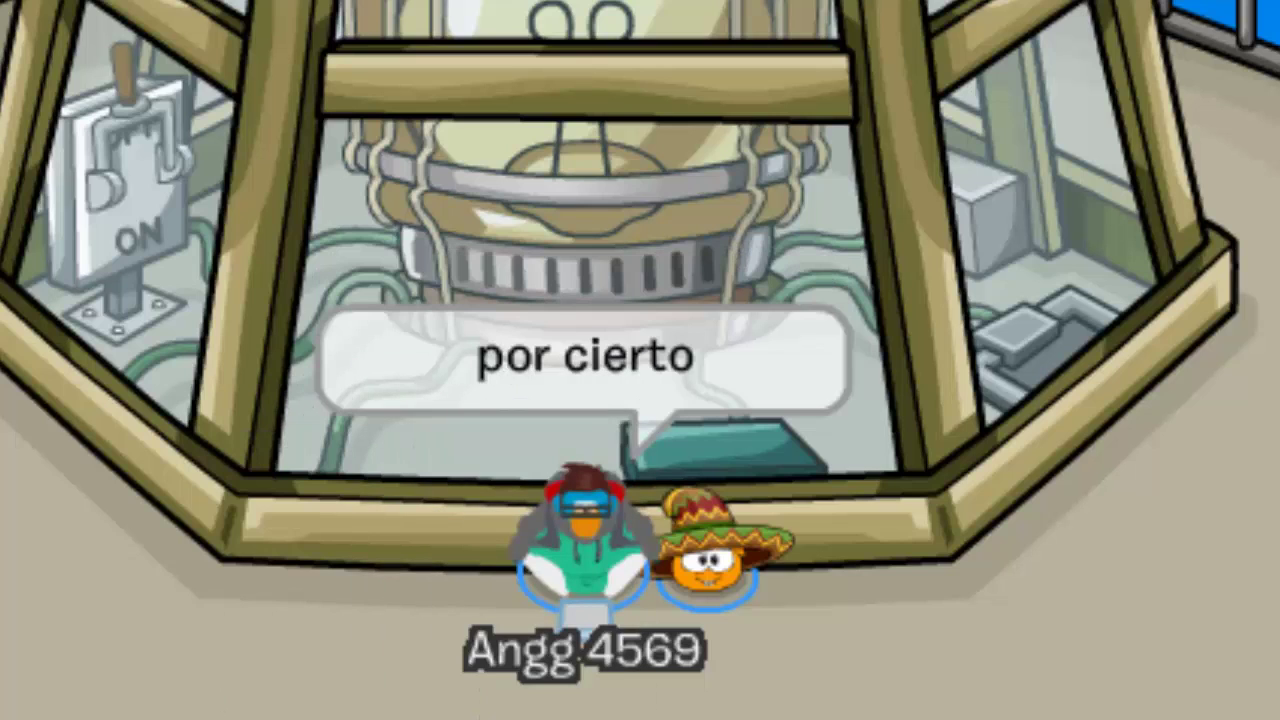
pyautogui.press('Return')
pyautogui.write('o')
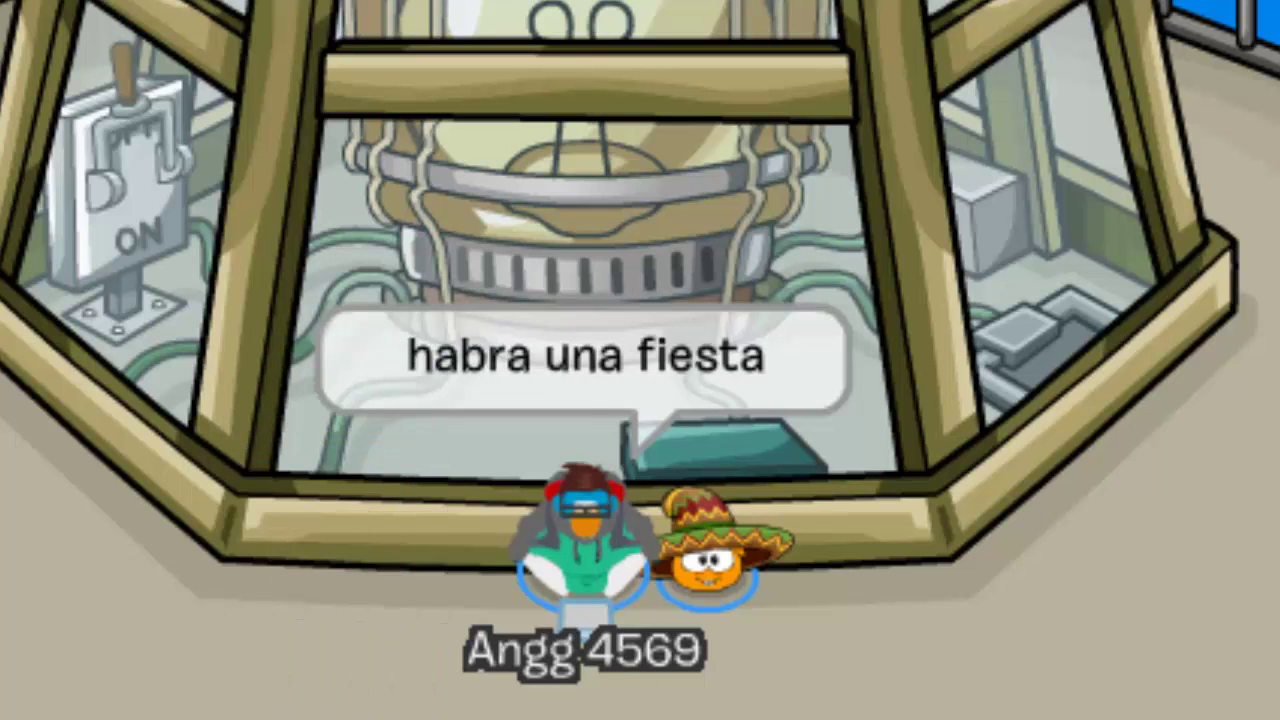
pyautogui.write('tra vez')
pyautogui.press('Return')
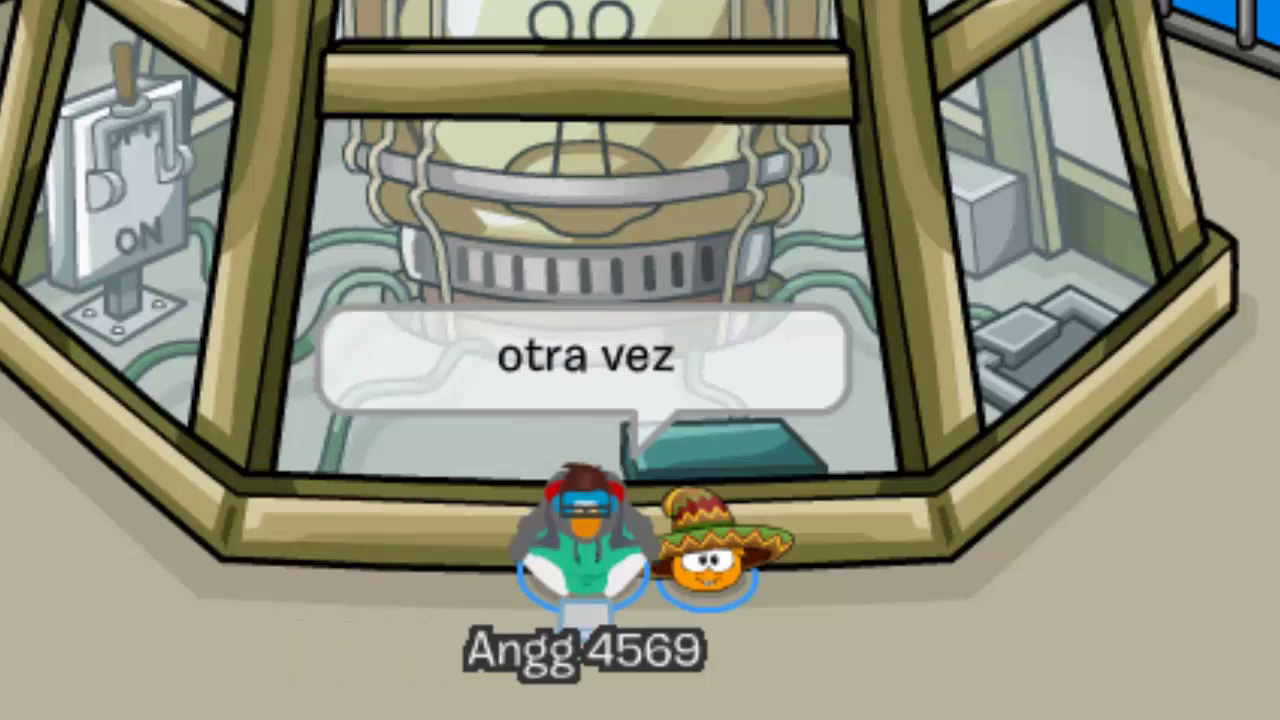
pyautogui.write('esper')
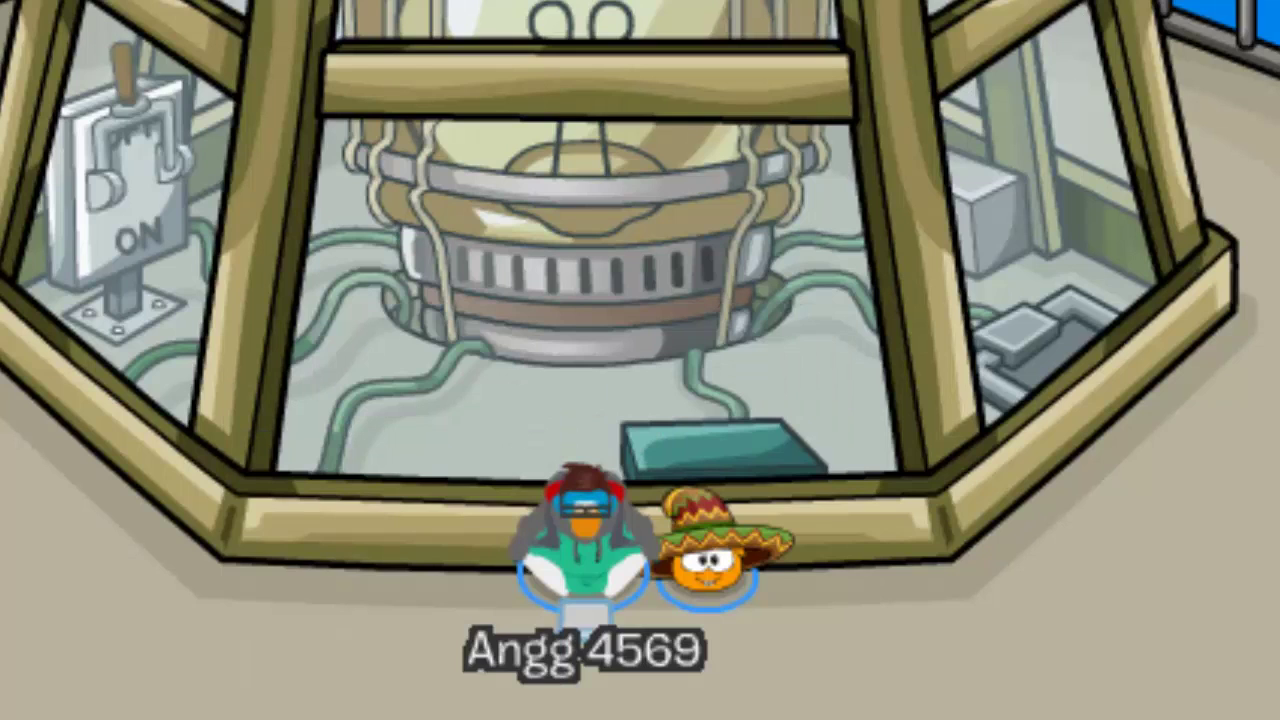
pyautogui.press('Return')
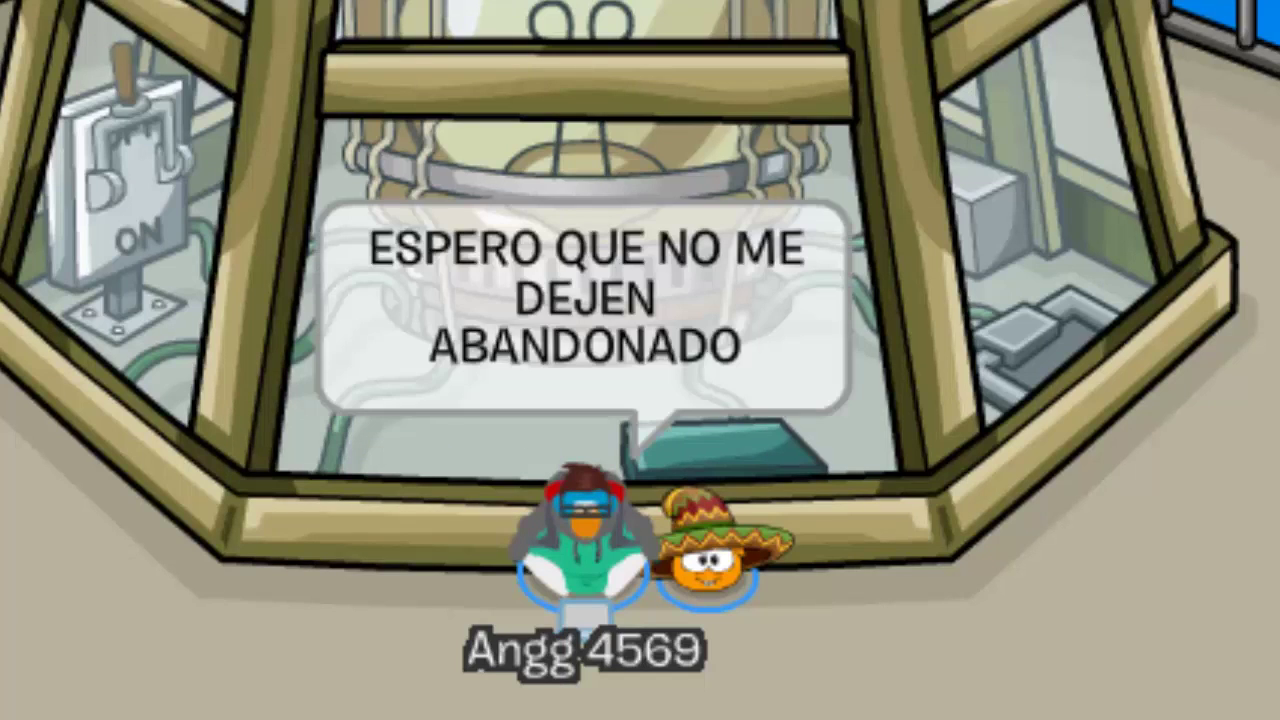
pyautogui.write('o')
pyautogui.press('Return')
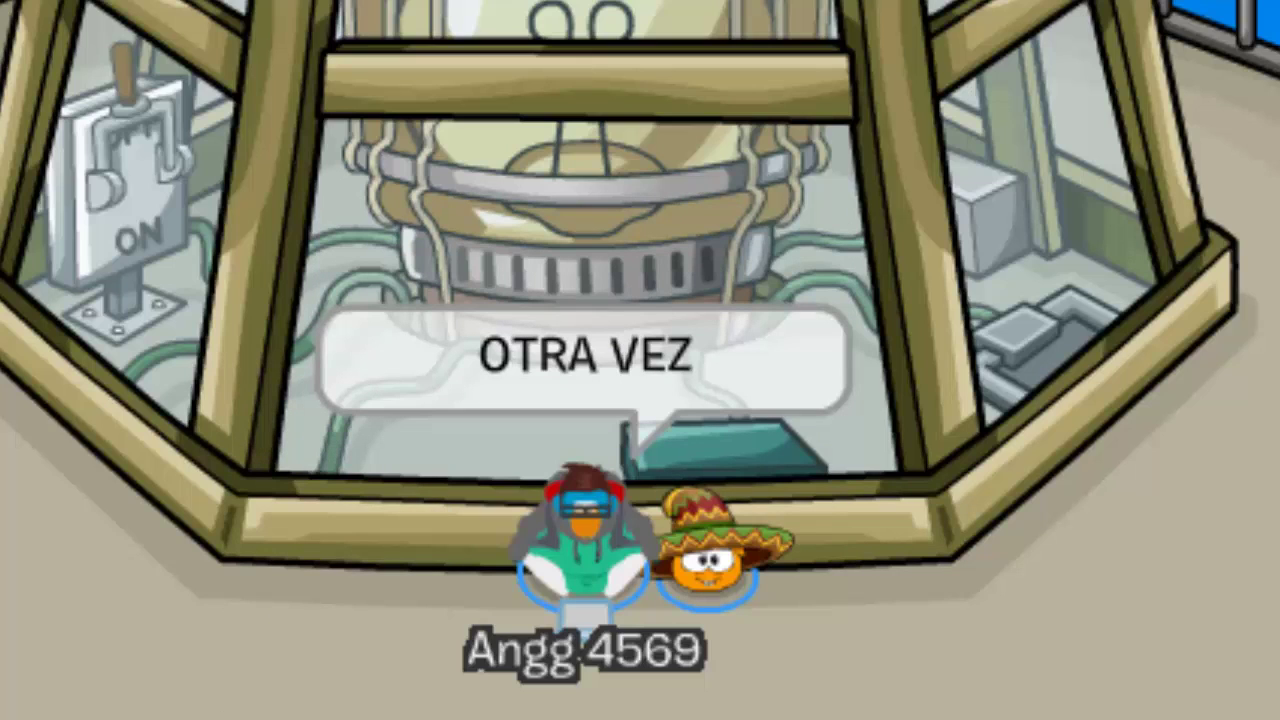
pyautogui.press('Return')
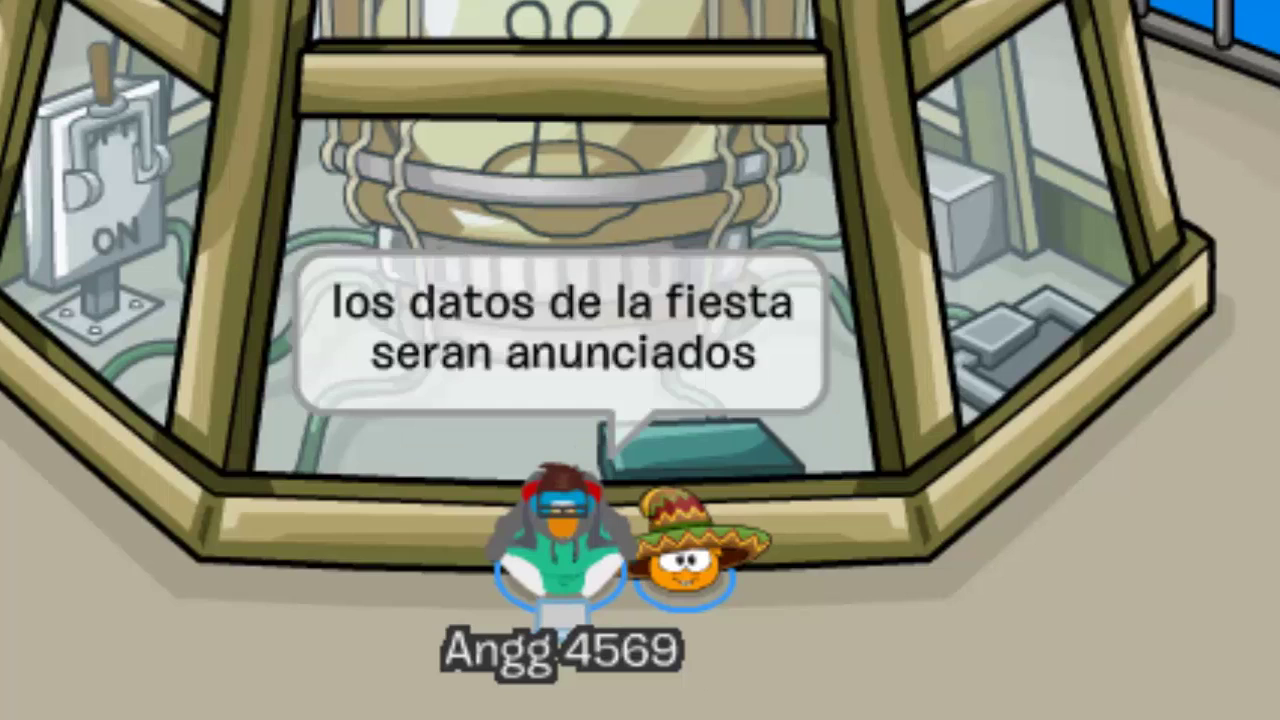
pyautogui.write('muy')
pyautogui.press('Return')
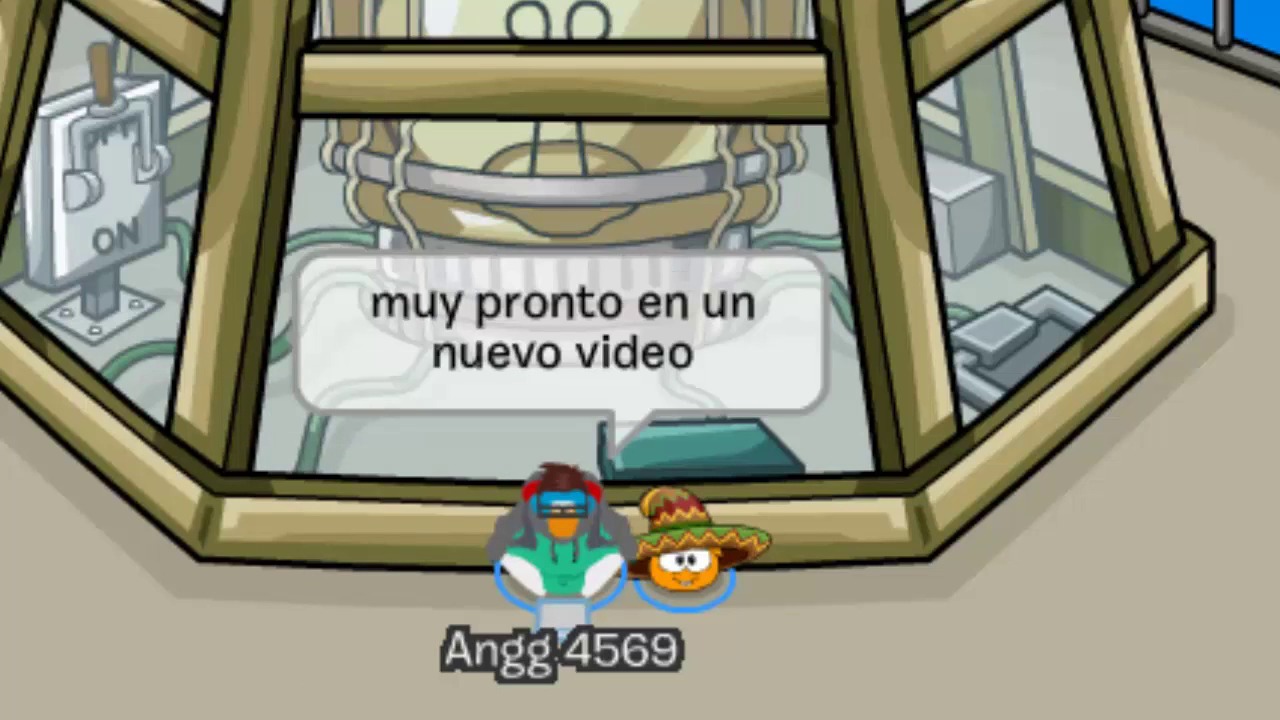